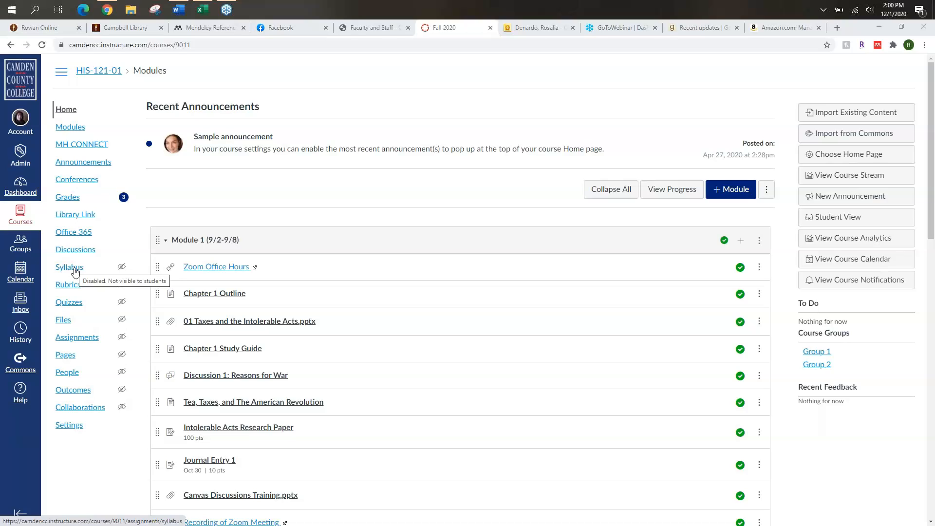
Open the course's assignments list and start creating a new assignment.
left_click(76, 341)
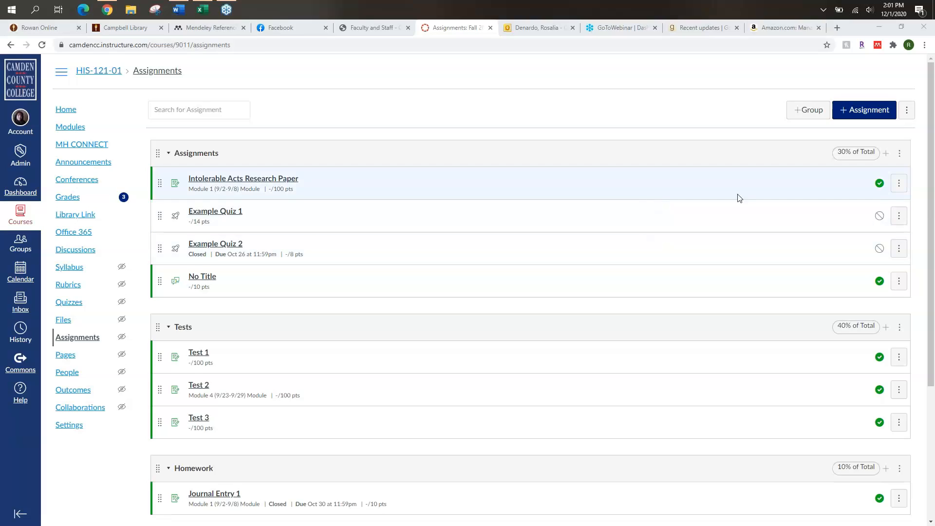
left_click(899, 184)
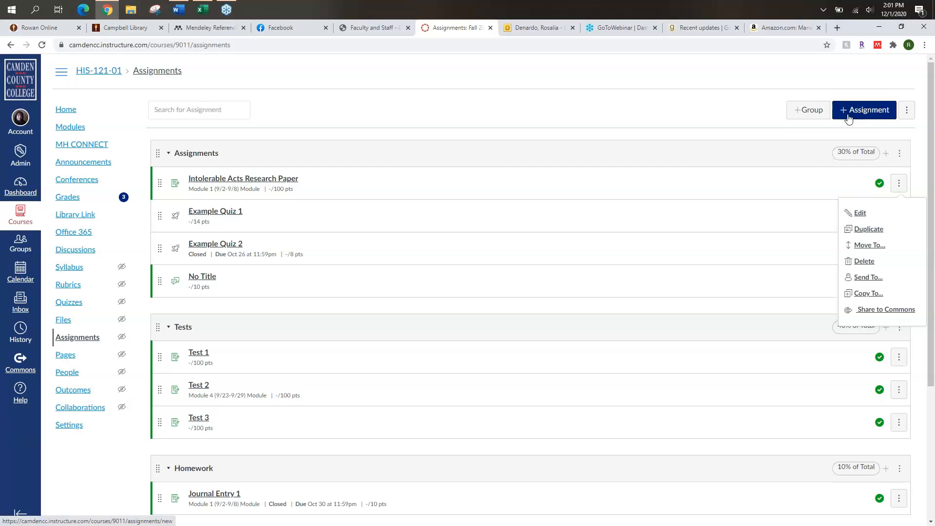
left_click(863, 117)
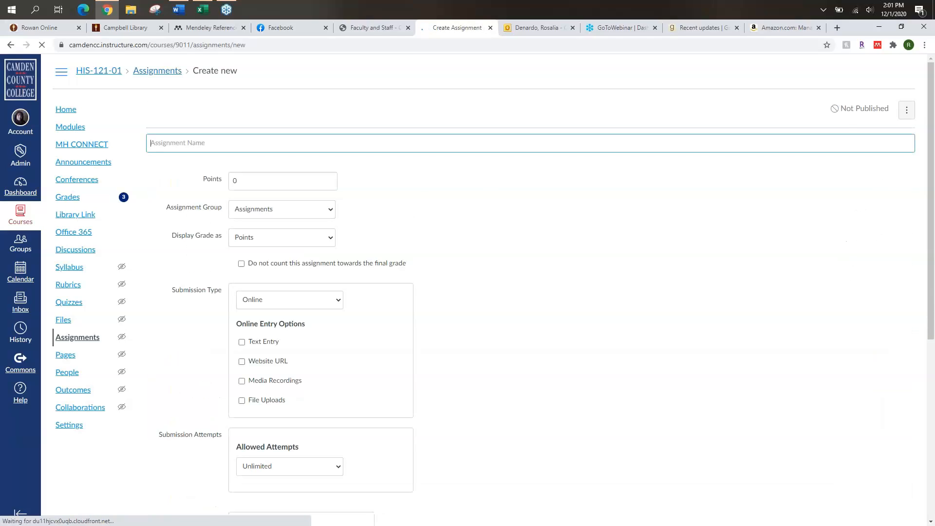
Name the assignment "Essay on World War II" and enter "Type description...." as its description.
left_click(245, 144)
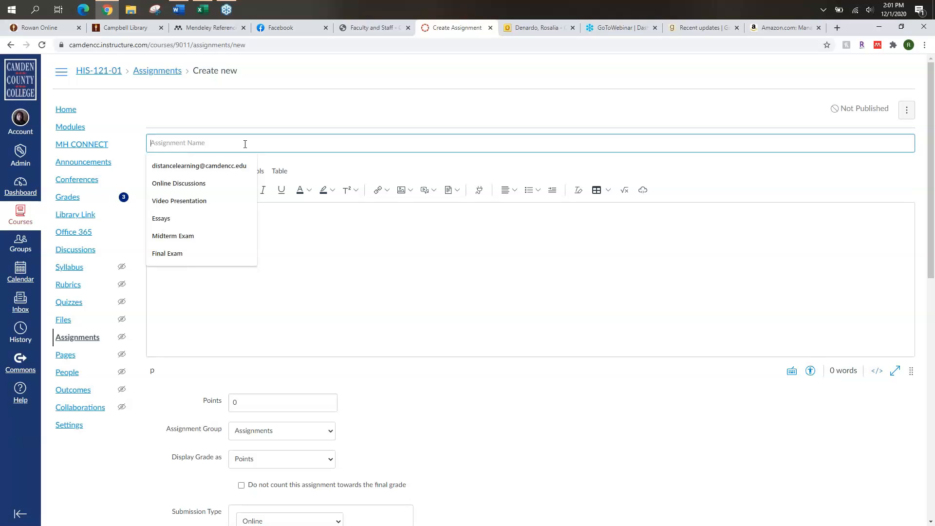
type("Essay o")
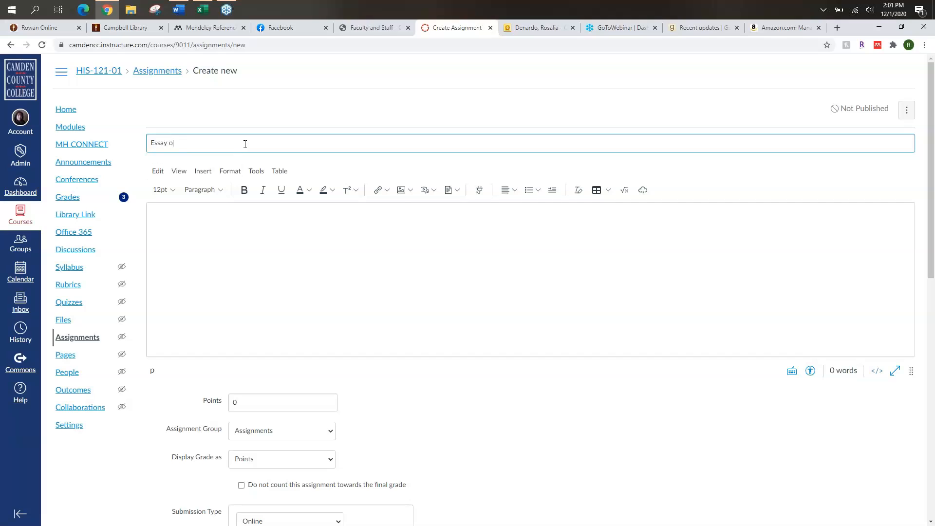
type("n World Wzar II")
left_click(223, 223)
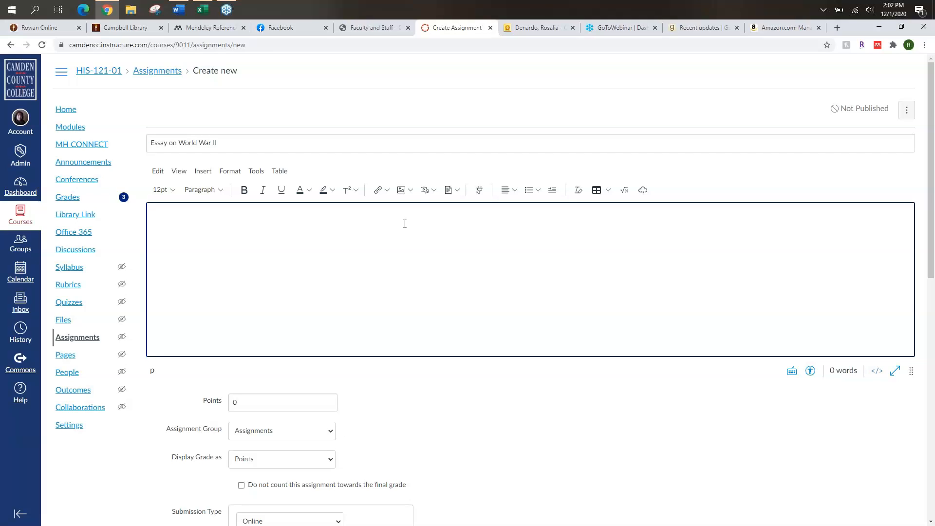
type("Type description....")
Set the assignment's points to 100 and choose Assignments as its assignment group.
scroll(386, 268, "down", 5)
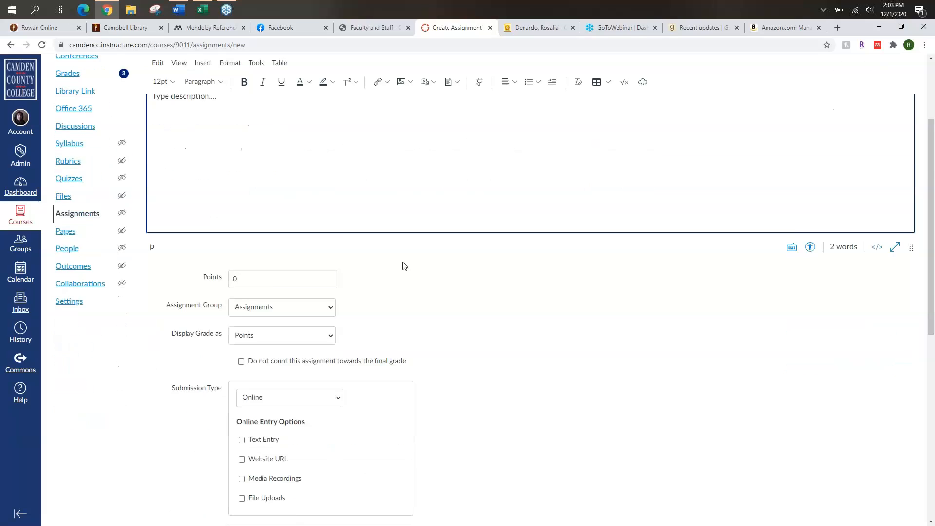
left_click(280, 161)
scroll(316, 161, "up", 1)
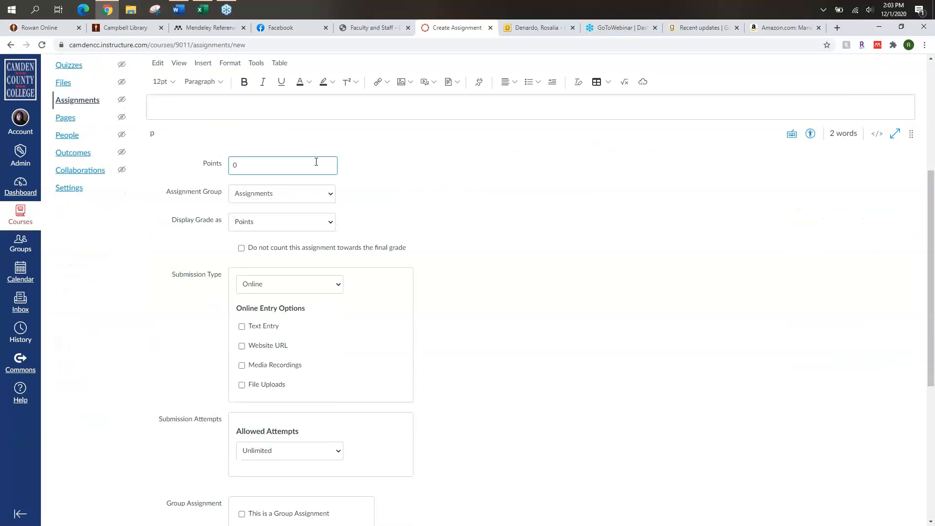
type("100")
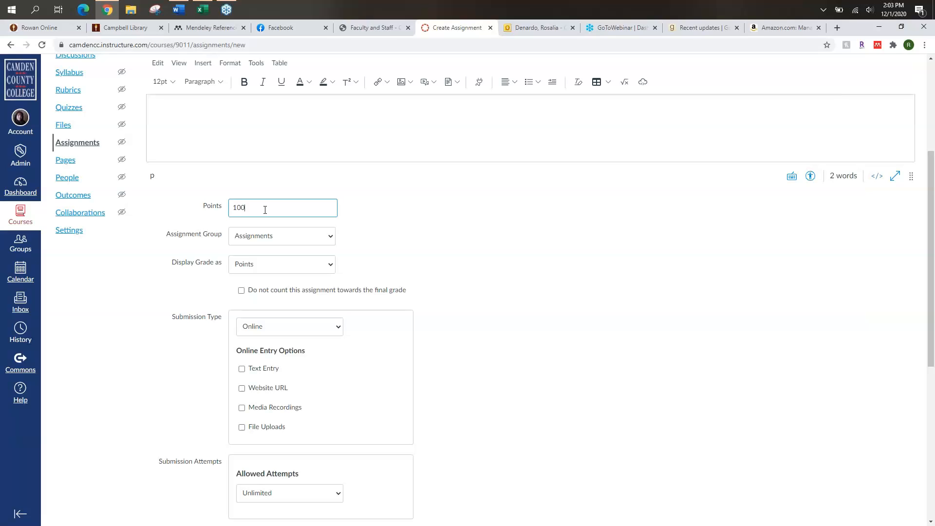
scroll(265, 209, "down", 1)
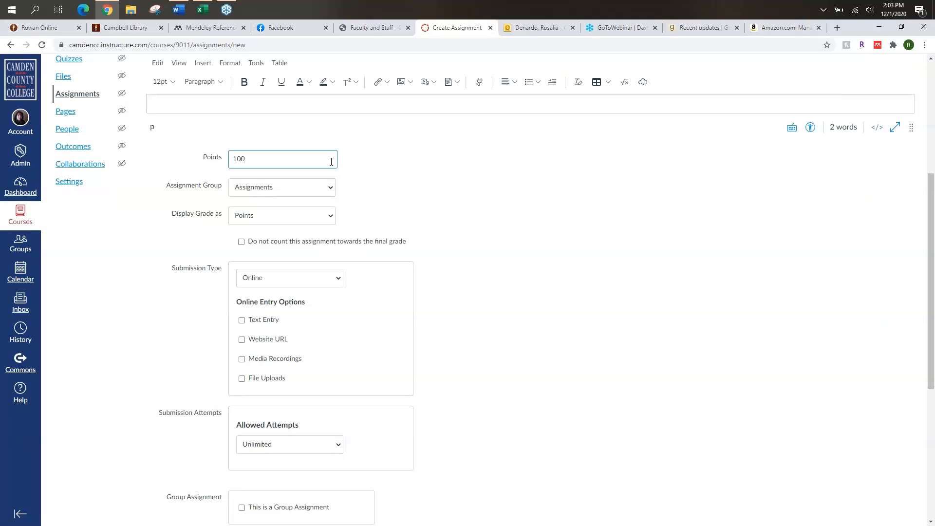
left_click(328, 190)
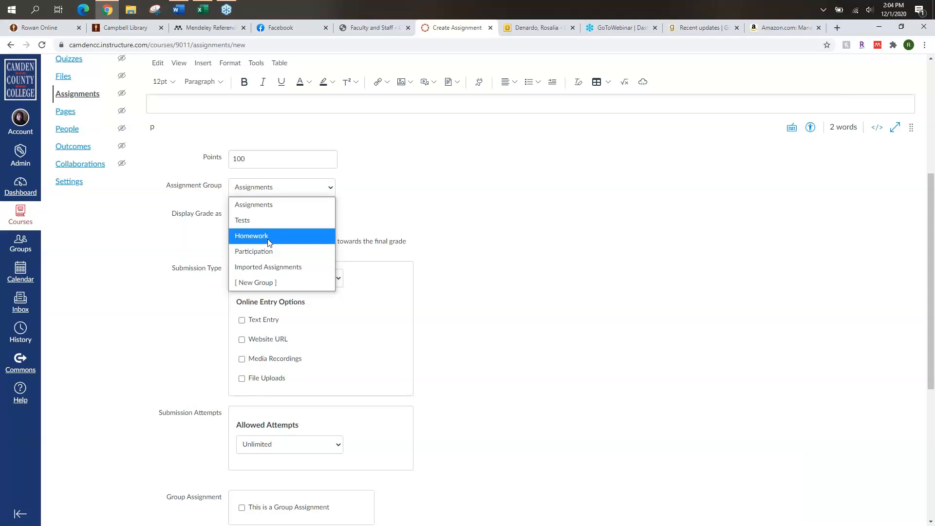
left_click(275, 213)
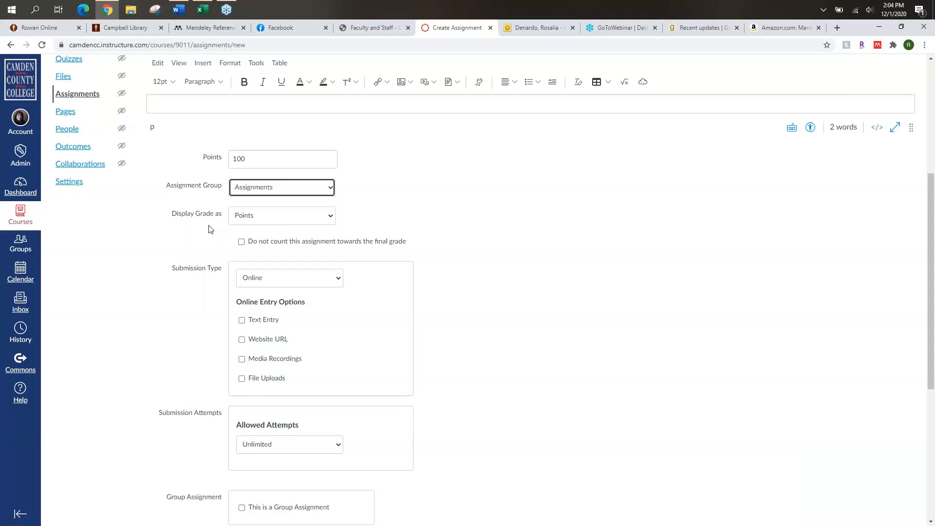
Try displaying the assignment's grade as Not Graded, and set the grade display back to Points.
left_click(277, 221)
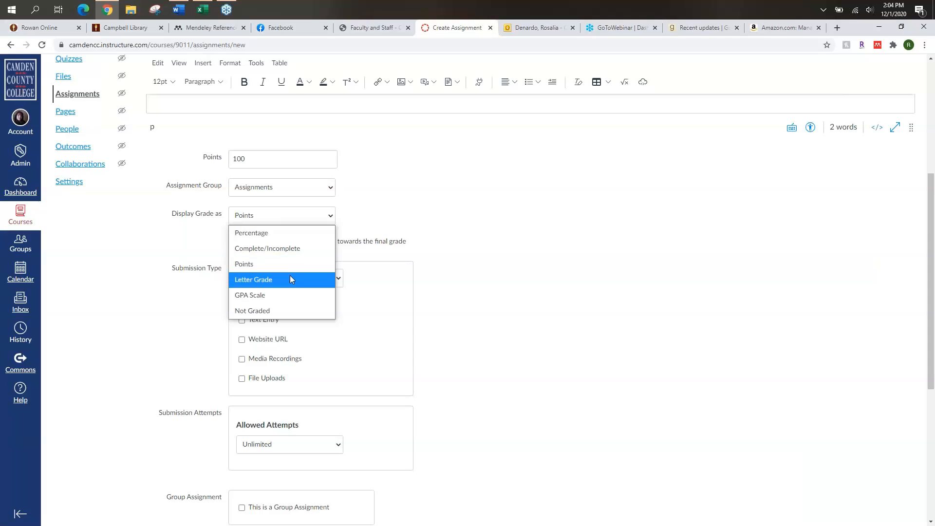
left_click(278, 312)
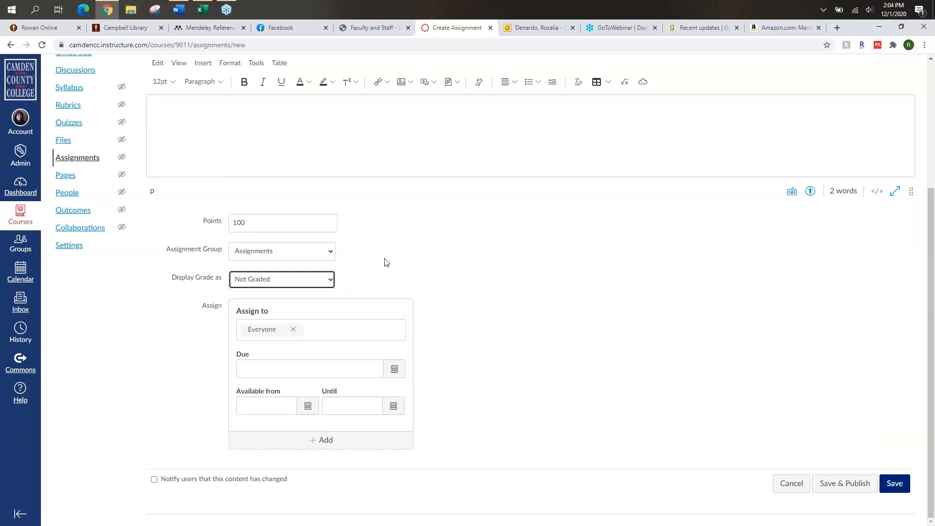
scroll(385, 261, "up", 3)
scroll(381, 262, "down", 2)
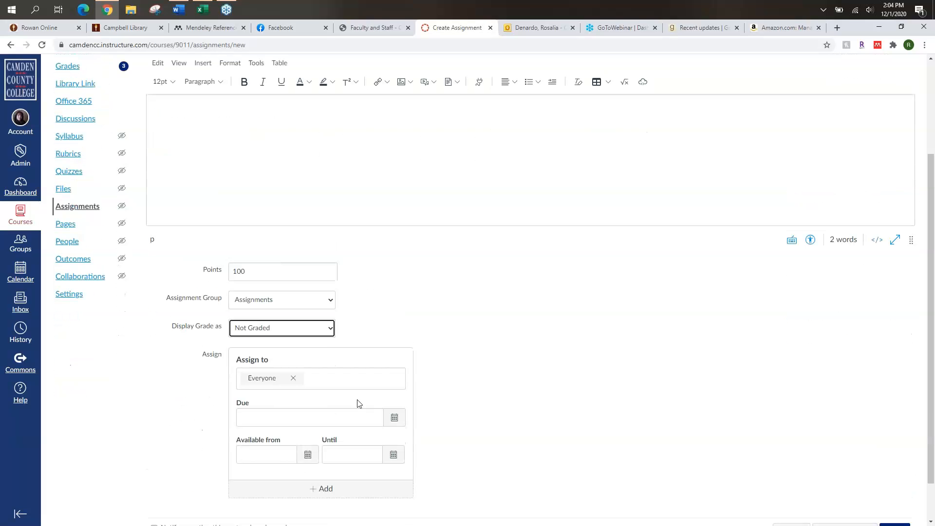
scroll(436, 392, "down", 1)
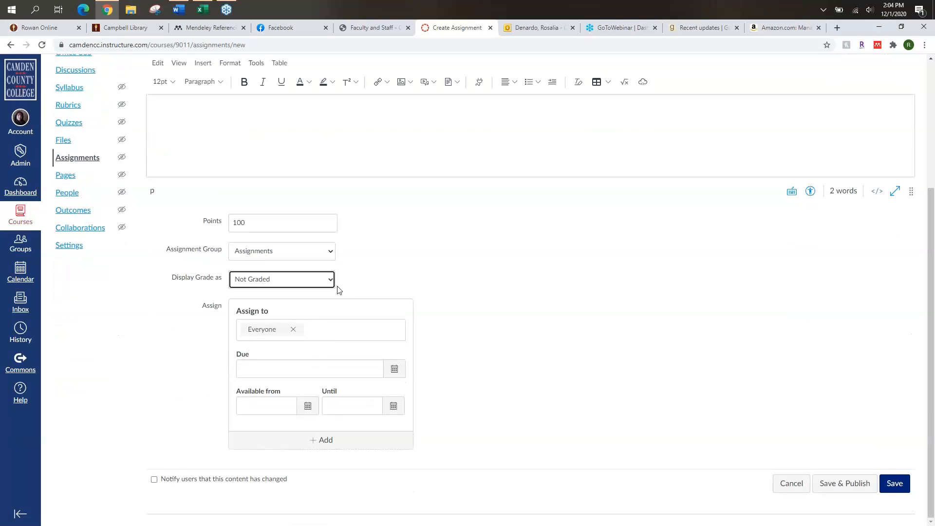
left_click(330, 279)
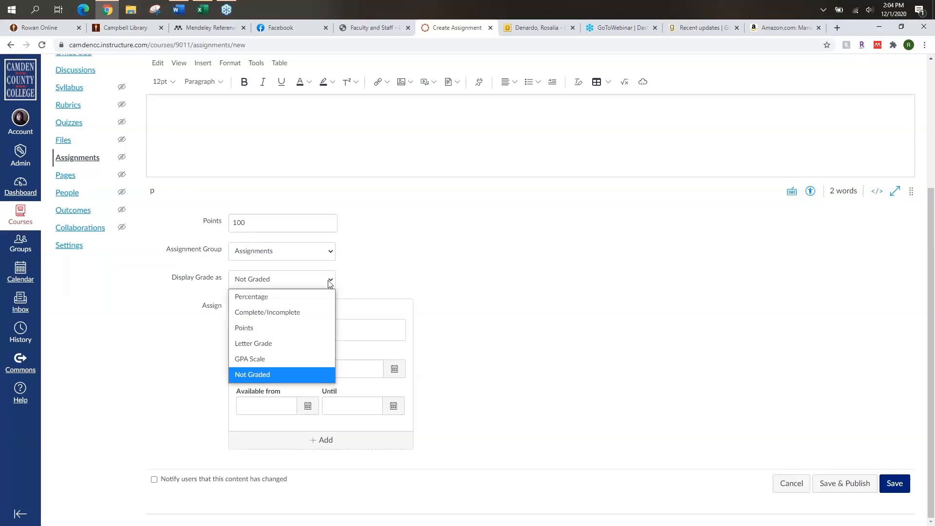
left_click(278, 329)
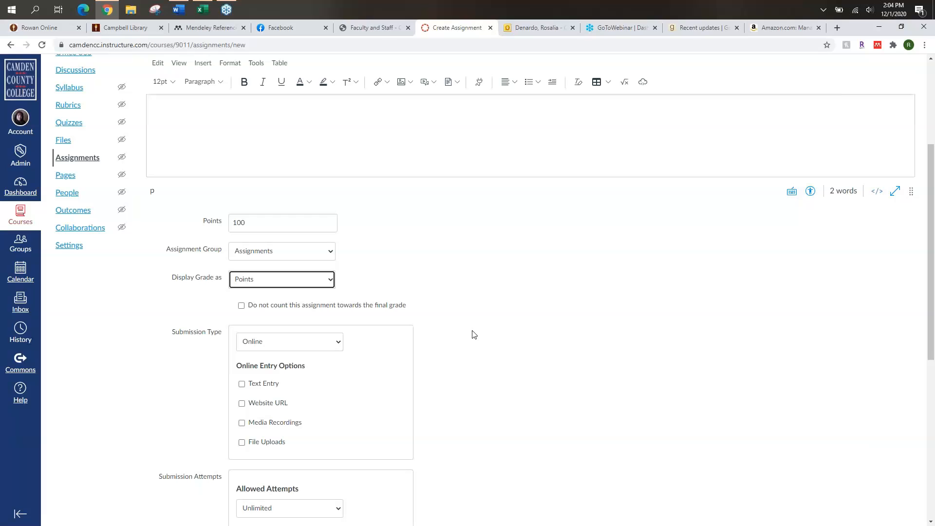
Try the On Paper submission type for the assignment, and switch it back to Online.
scroll(475, 333, "down", 3)
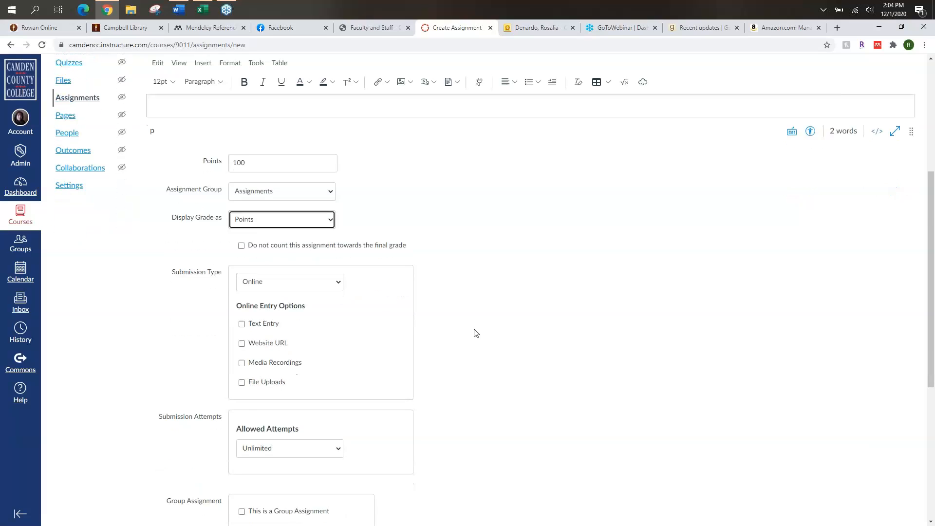
scroll(476, 333, "up", 2)
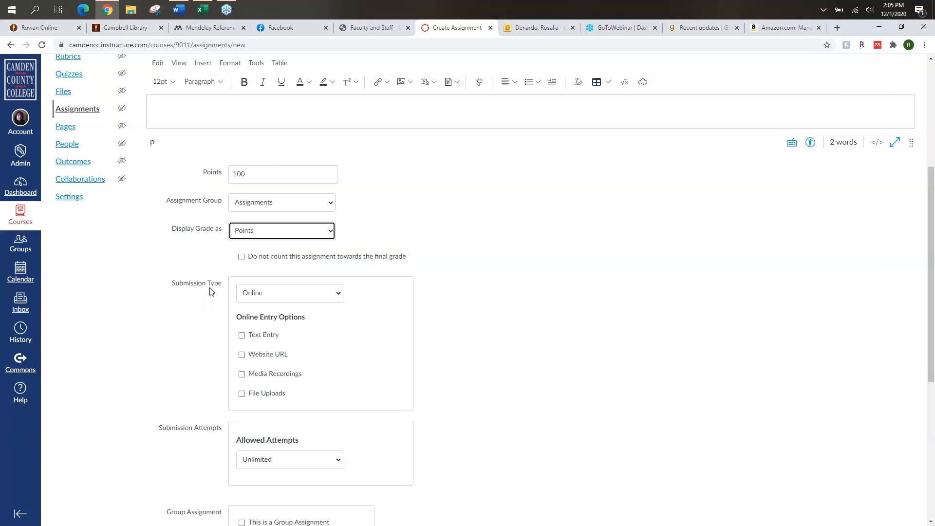
scroll(212, 291, "down", 1)
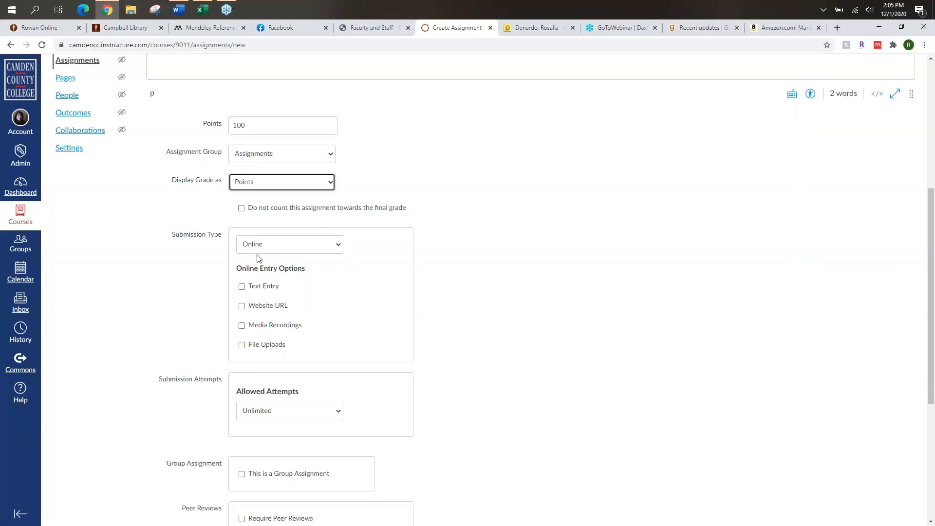
left_click(277, 251)
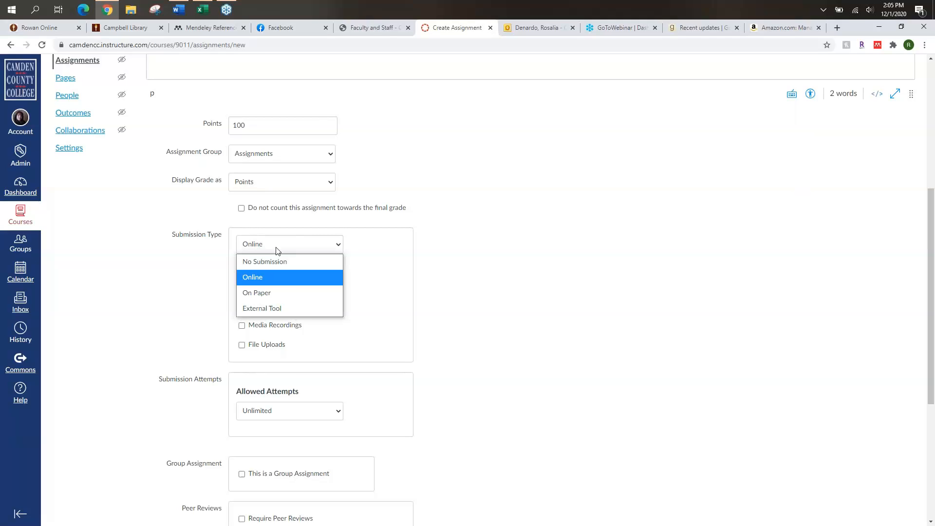
left_click(265, 294)
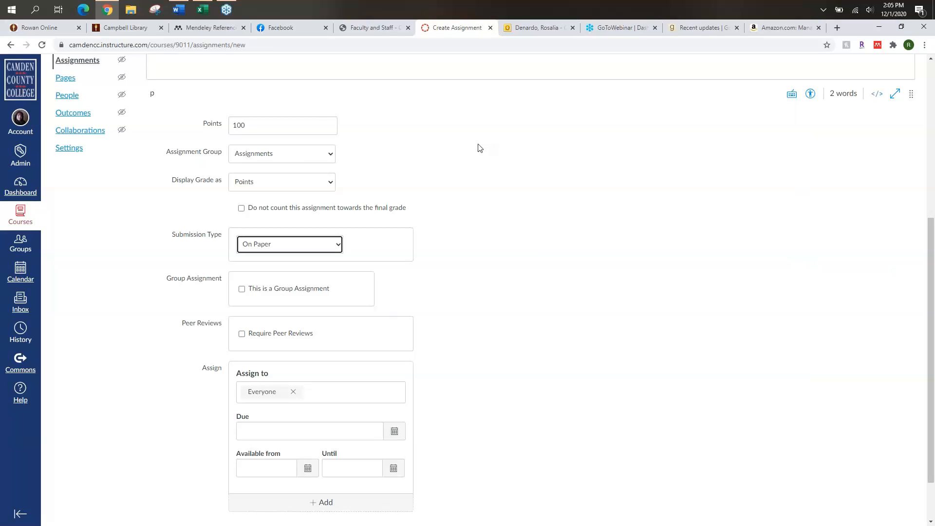
left_click(340, 244)
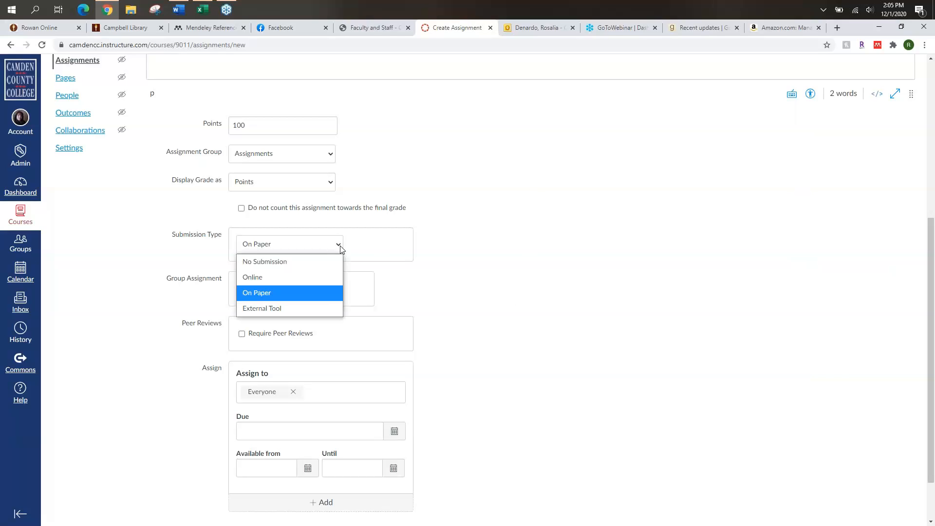
left_click(317, 282)
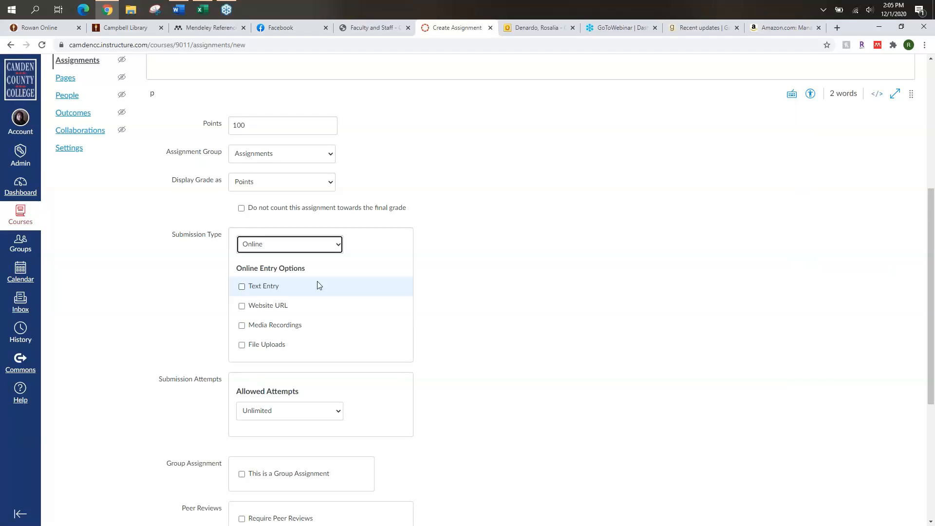
Allow file uploads as the online entry option and restrict the accepted file types to doc, docx.
scroll(317, 282, "down", 1)
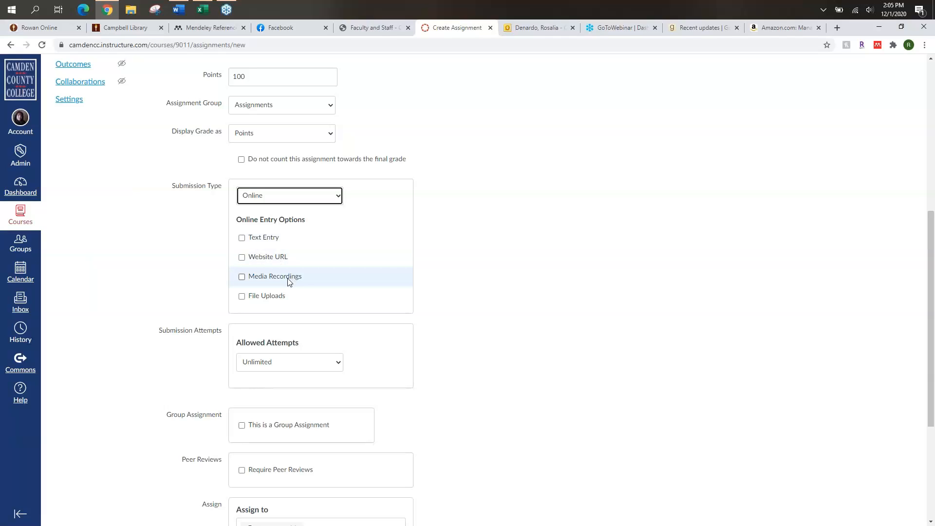
left_click(281, 302)
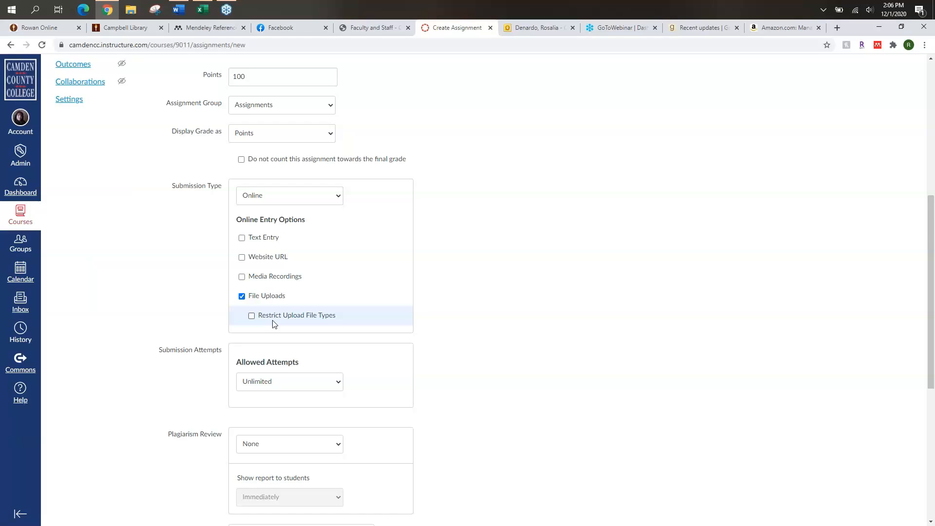
scroll(272, 320, "down", 2)
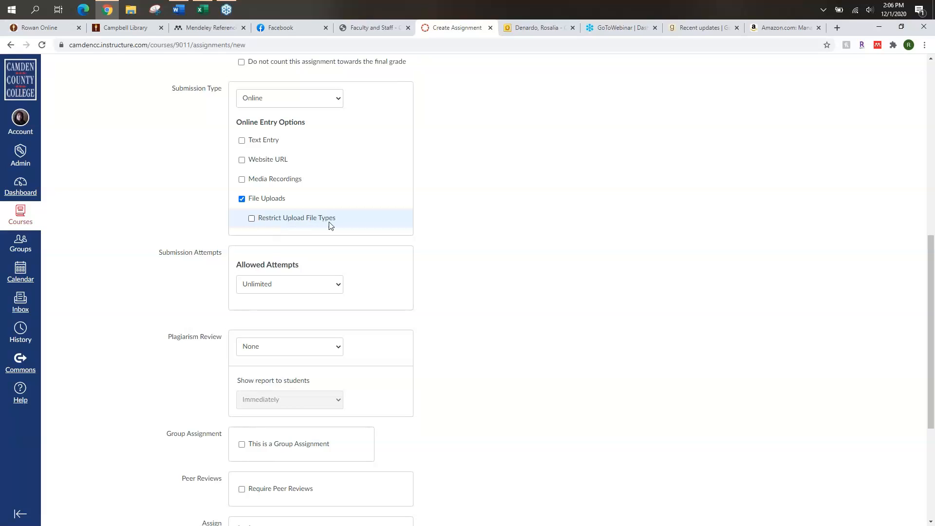
left_click(252, 218)
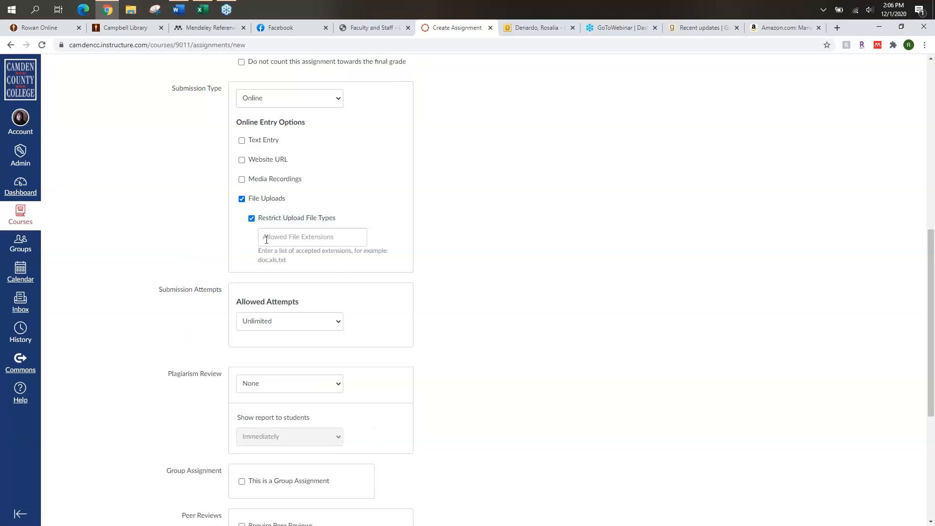
left_click(280, 239)
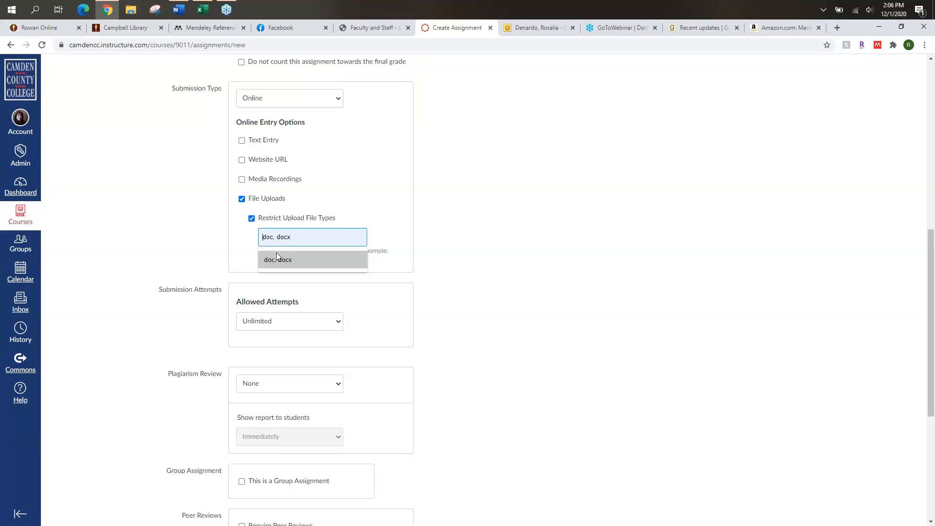
left_click(276, 259)
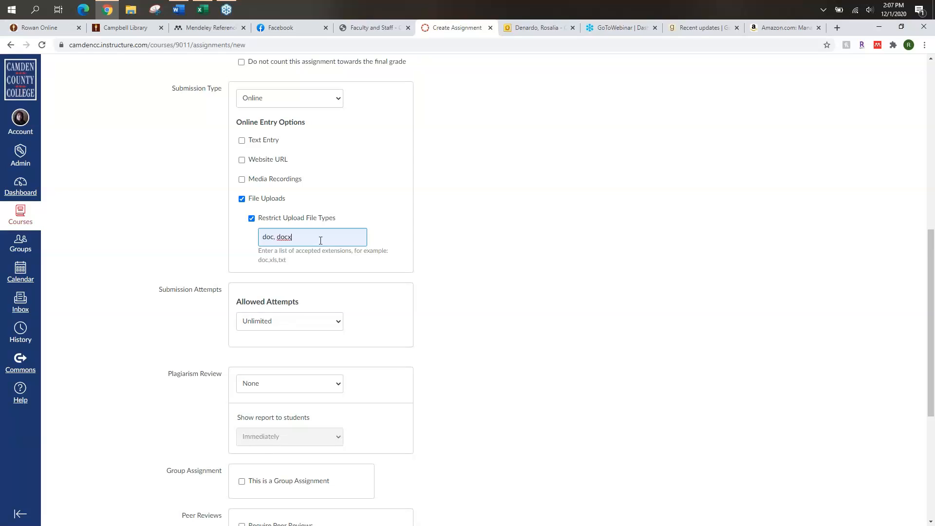
Limit the allowed submission attempts and set the number of attempts to 3.
scroll(324, 246, "down", 2)
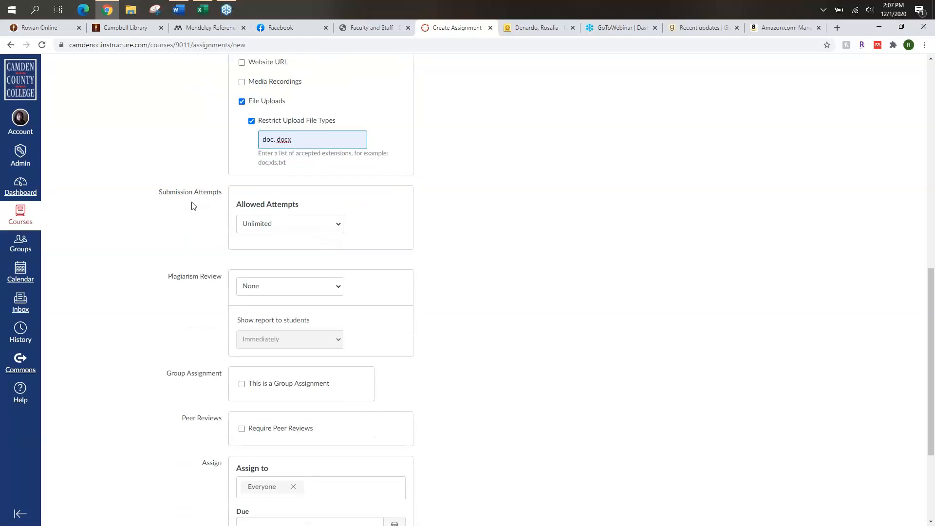
left_click(337, 227)
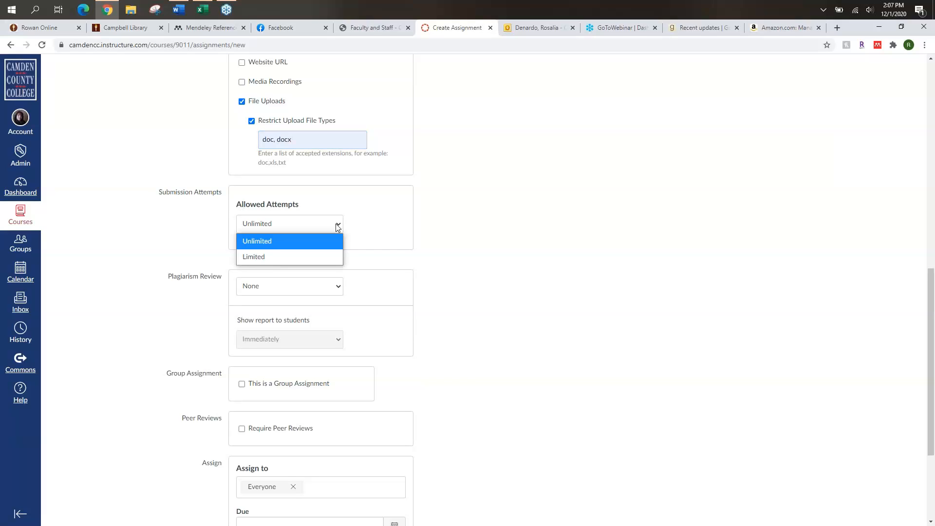
left_click(305, 257)
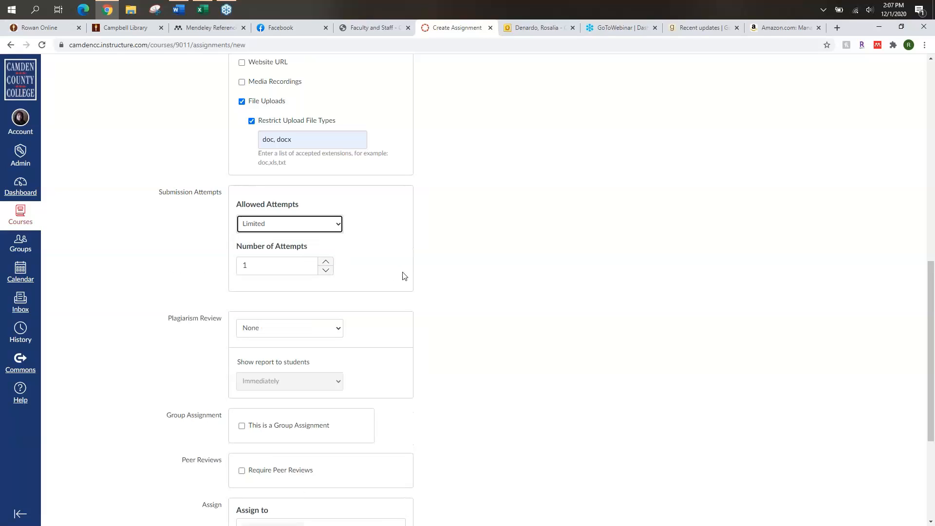
left_click(325, 263)
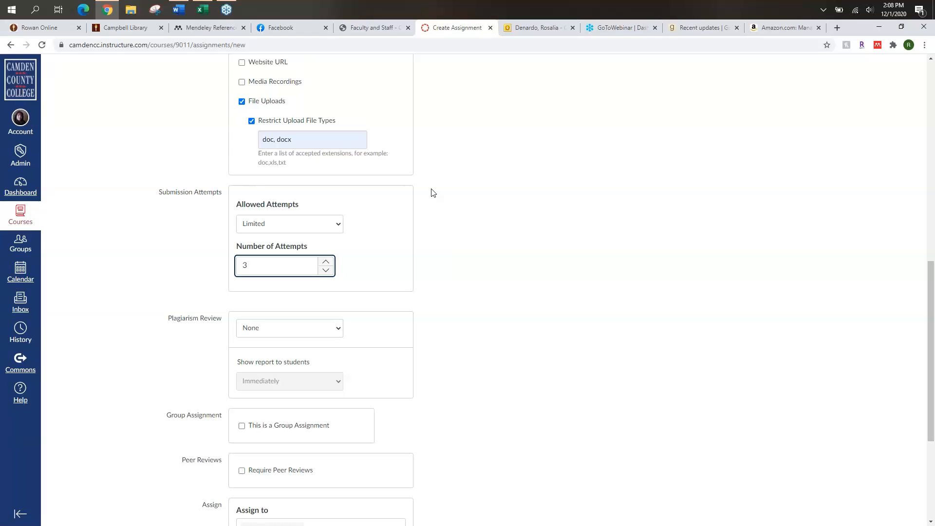
Set the assignment's plagiarism review to Unicheck (Camden County College Canvas).
scroll(432, 193, "down", 4)
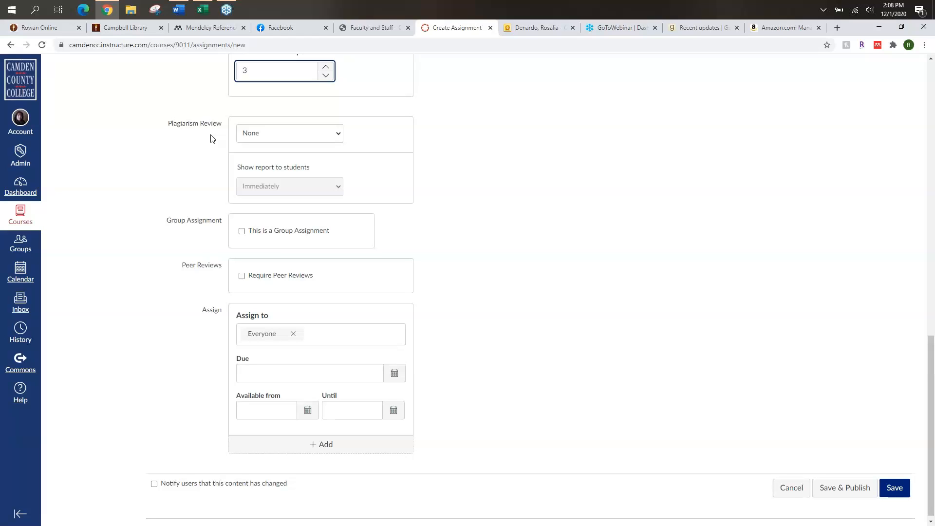
left_click(263, 139)
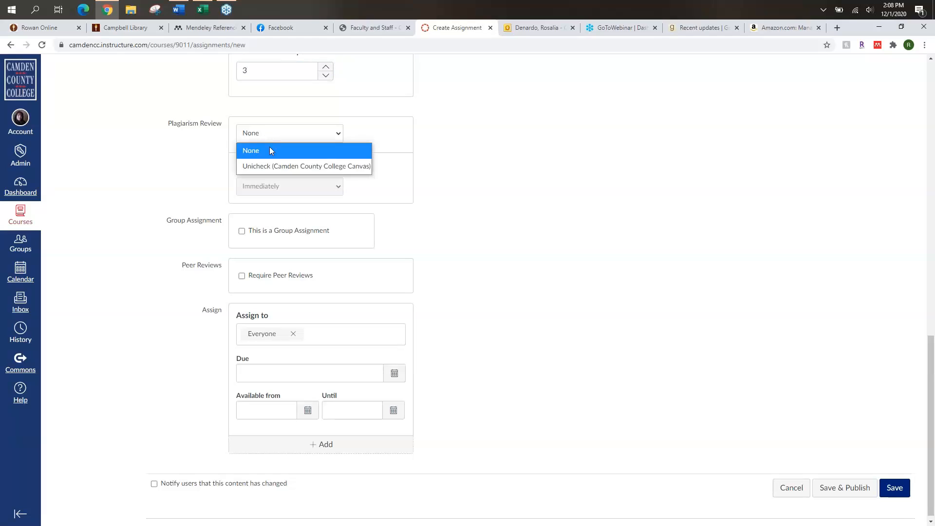
left_click(284, 167)
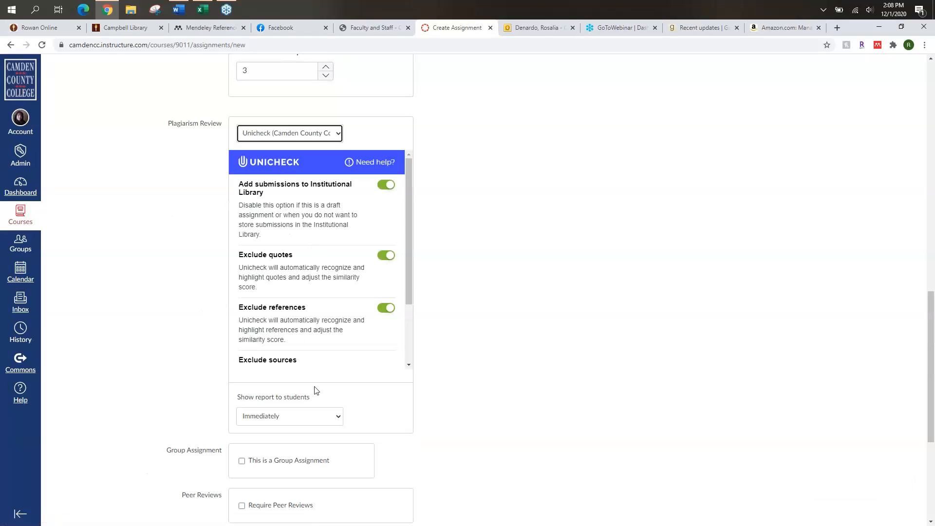
Examine the choices for showing the report to students and review the Unicheck exclusion settings.
scroll(312, 399, "down", 1)
scroll(312, 399, "down", 2)
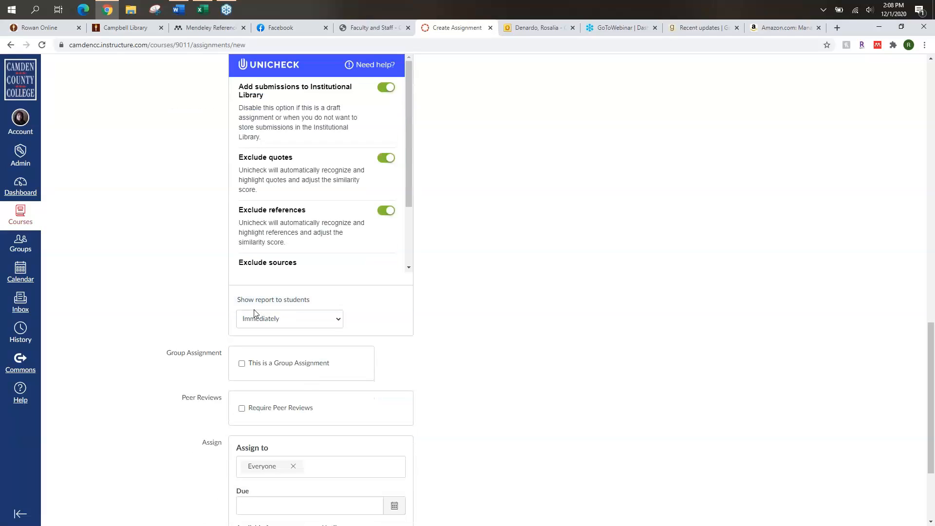
left_click(340, 321)
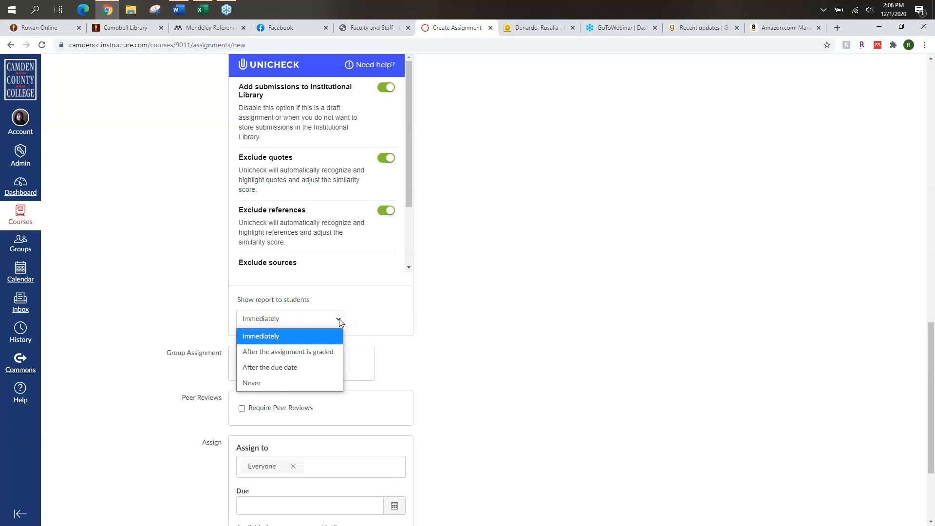
left_click(340, 321)
scroll(355, 319, "up", 2)
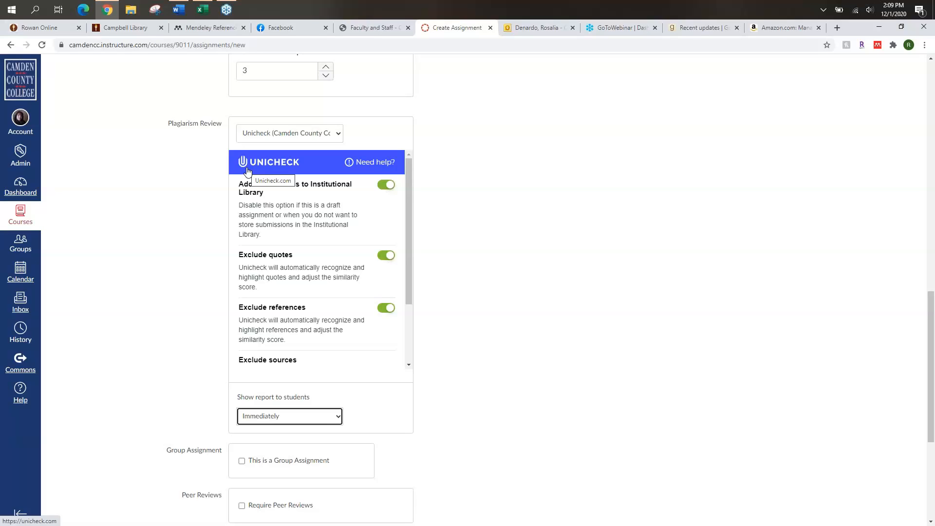
scroll(247, 170, "down", 4)
scroll(217, 244, "down", 2)
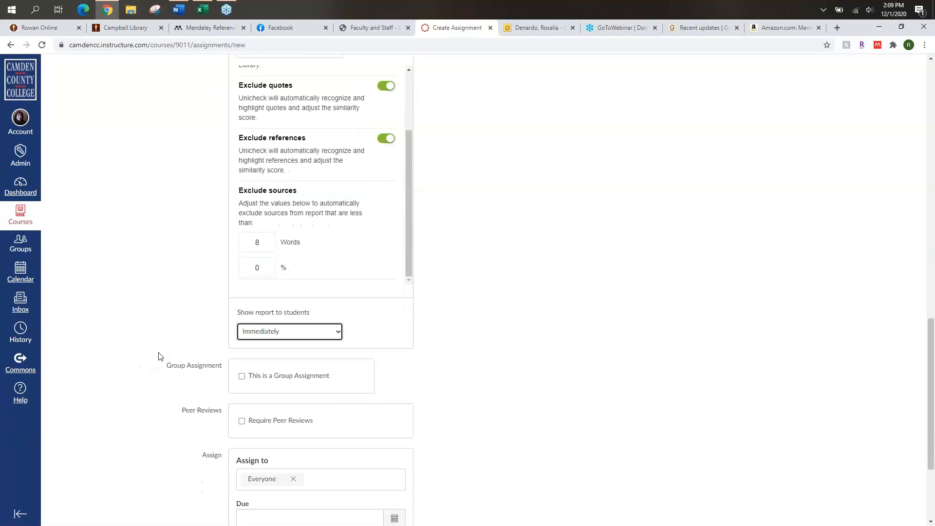
Set the due date for everyone to Dec 7 11:59pm.
scroll(159, 356, "down", 3)
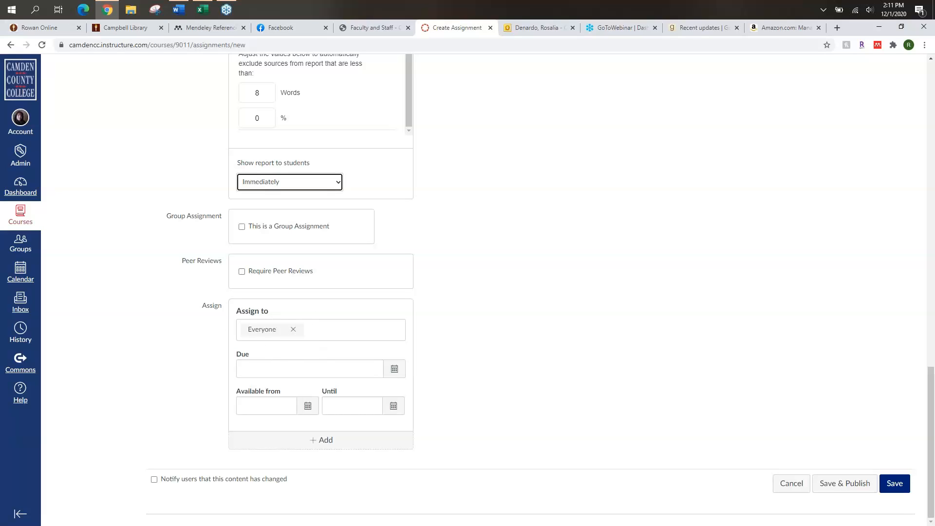
left_click(395, 369)
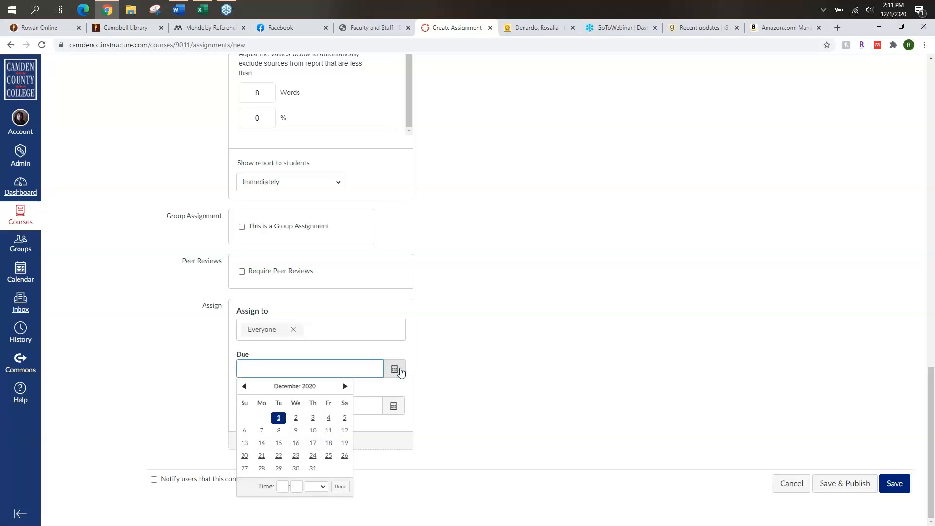
left_click(261, 432)
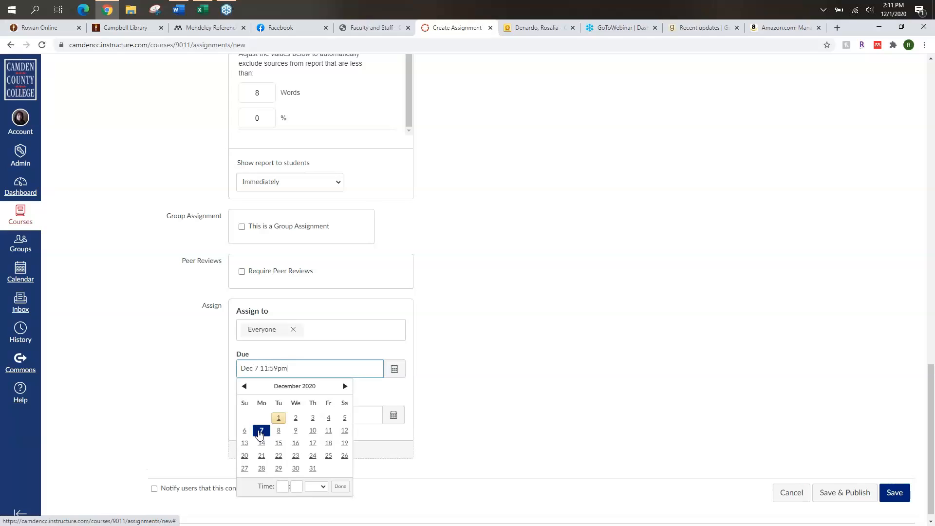
left_click(340, 486)
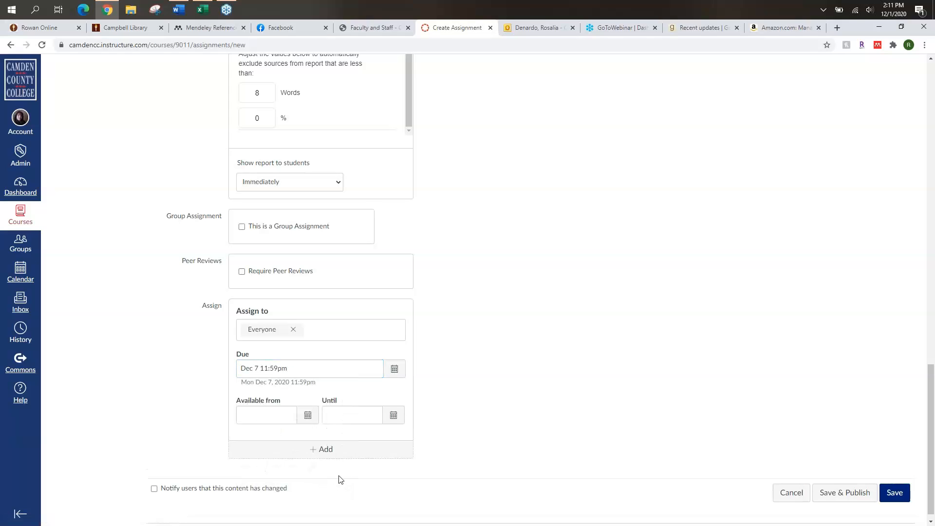
Make the assignment available to everyone from Dec 1 12am until Dec 7 11:59pm.
left_click(308, 415)
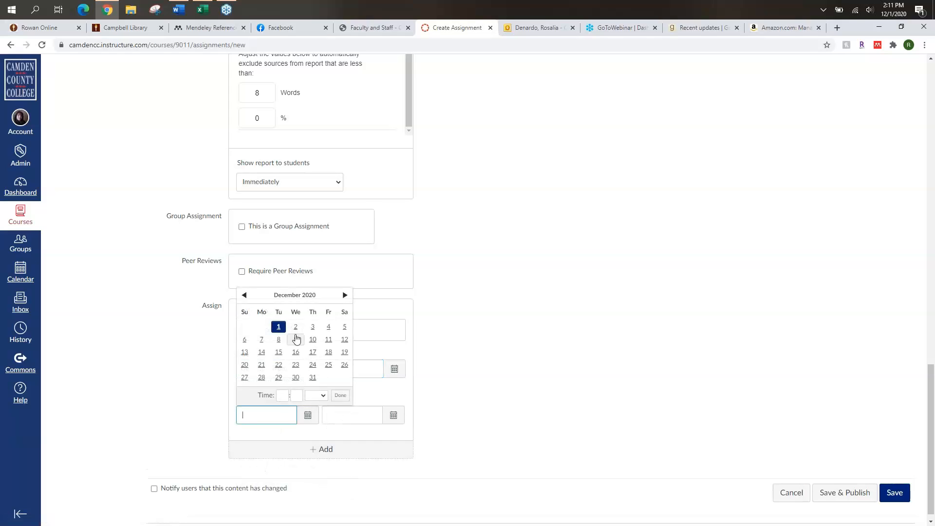
left_click(278, 327)
left_click(340, 396)
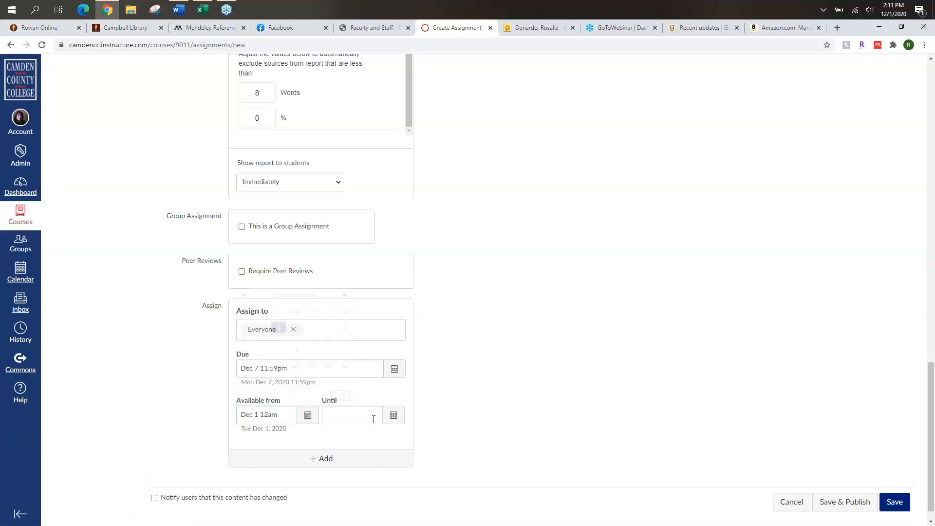
left_click(393, 415)
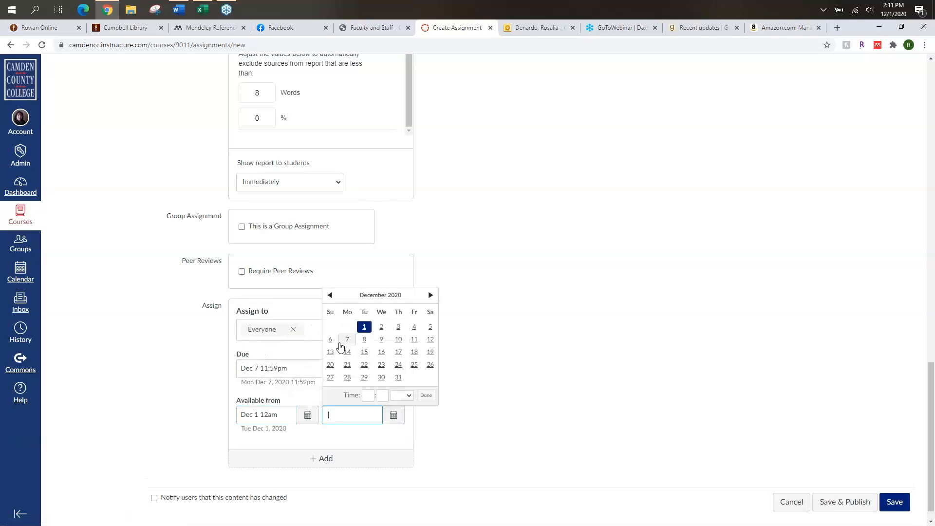
left_click(347, 339)
left_click(426, 395)
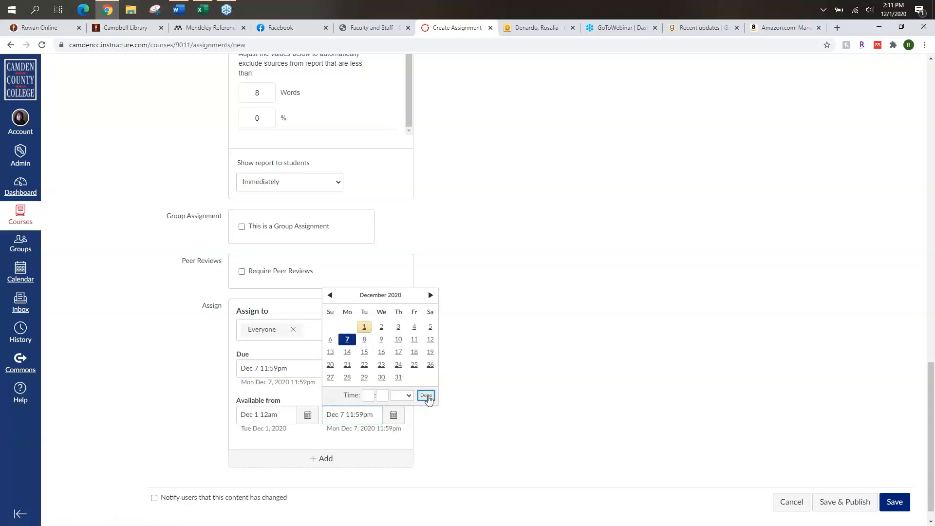
Add a second assign-to entry for the first student listed, with a due date of Dec 1 11:59pm.
left_click(322, 459)
scroll(445, 440, "down", 3)
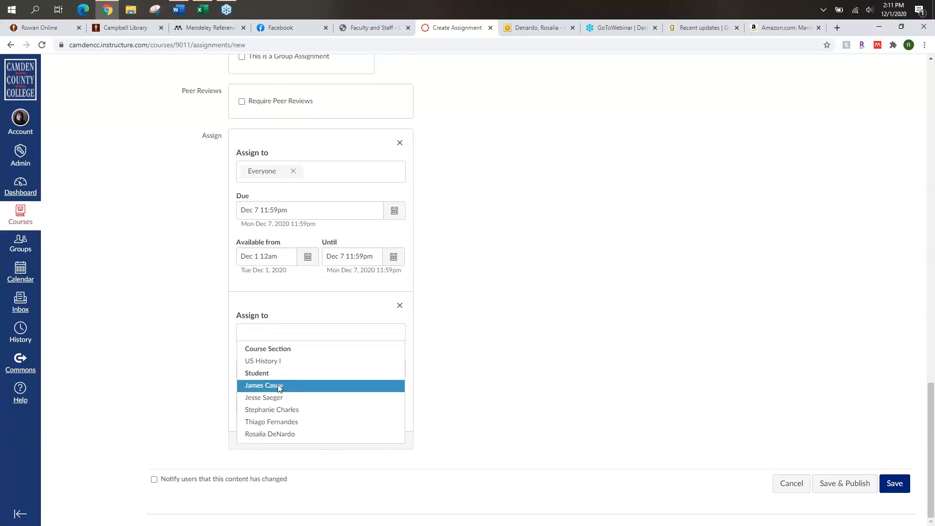
left_click(279, 388)
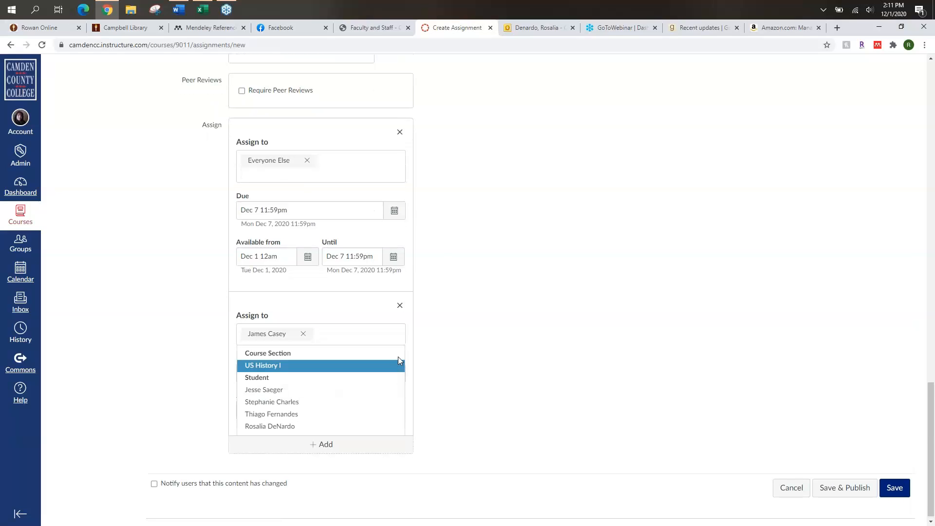
left_click(454, 355)
left_click(396, 374)
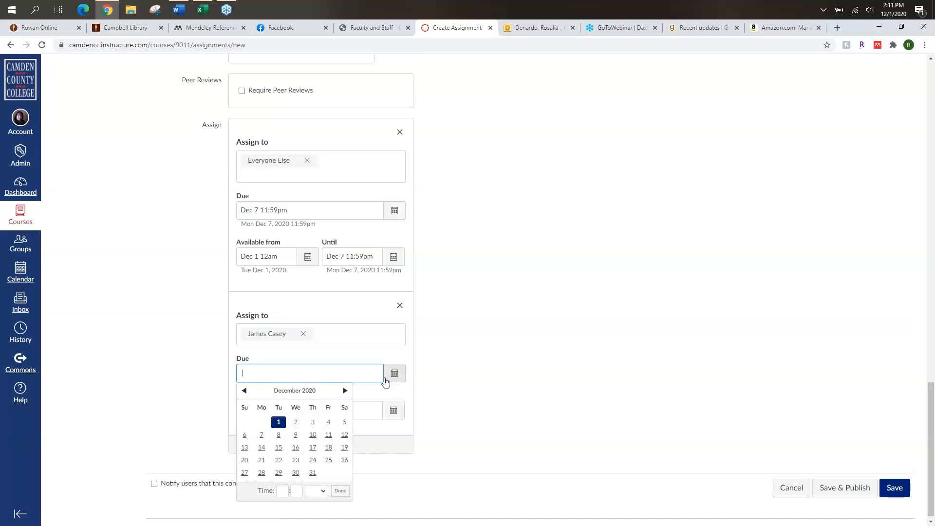
left_click(279, 422)
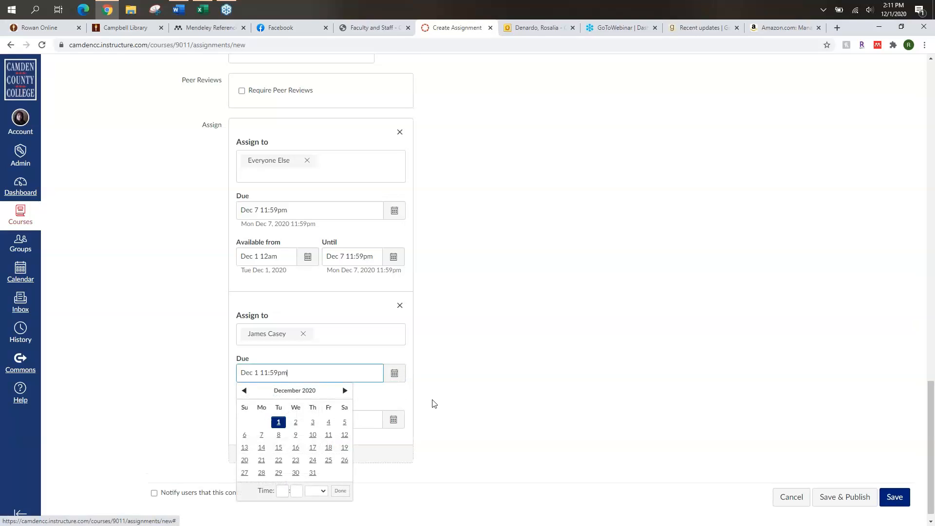
Set the individual student's availability from Dec 14 12am until Dec 14 11:59pm.
left_click(308, 420)
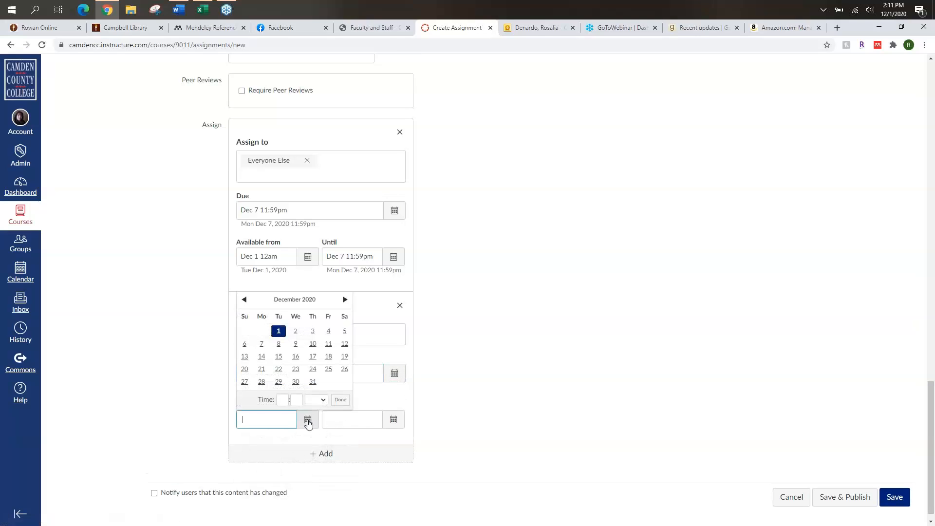
left_click(262, 356)
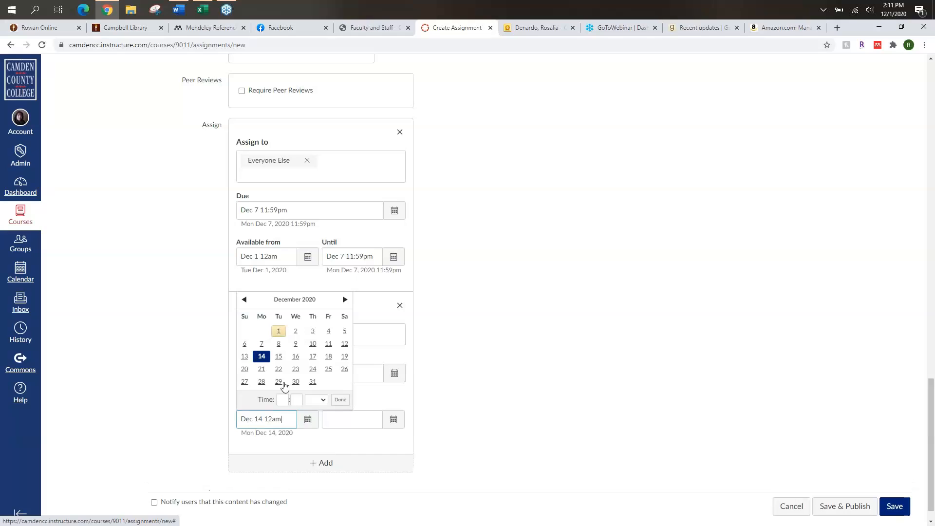
left_click(392, 423)
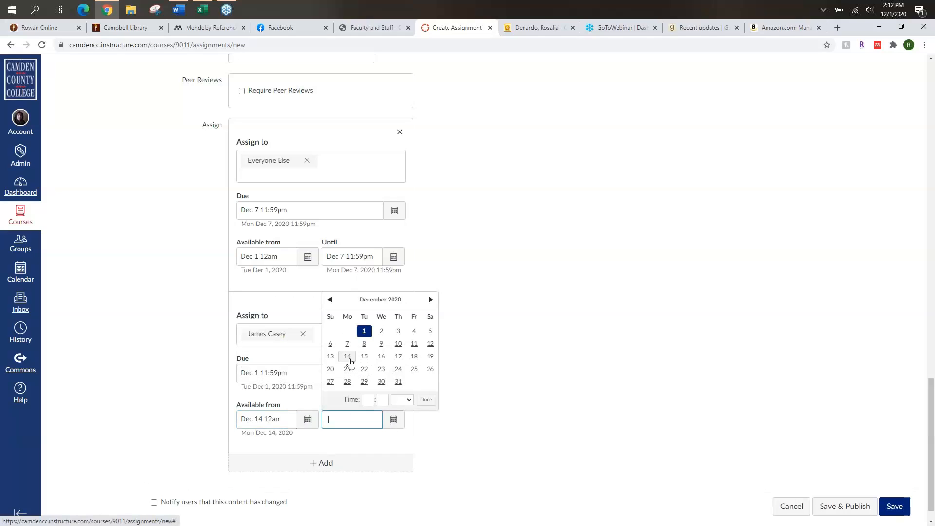
left_click(347, 356)
left_click(426, 400)
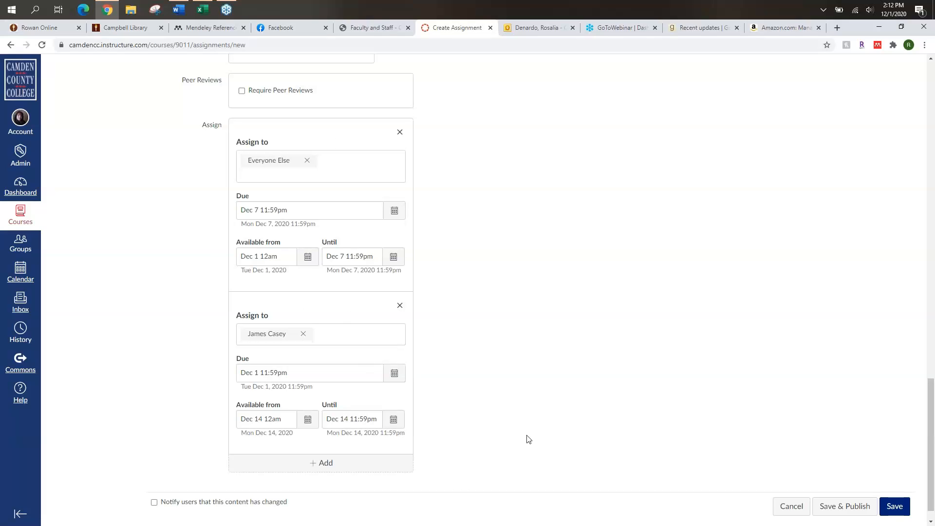
Try to save and publish the assignment, change the student's available-from date to Dec 12 12am, and try publishing again.
scroll(486, 424, "down", 1)
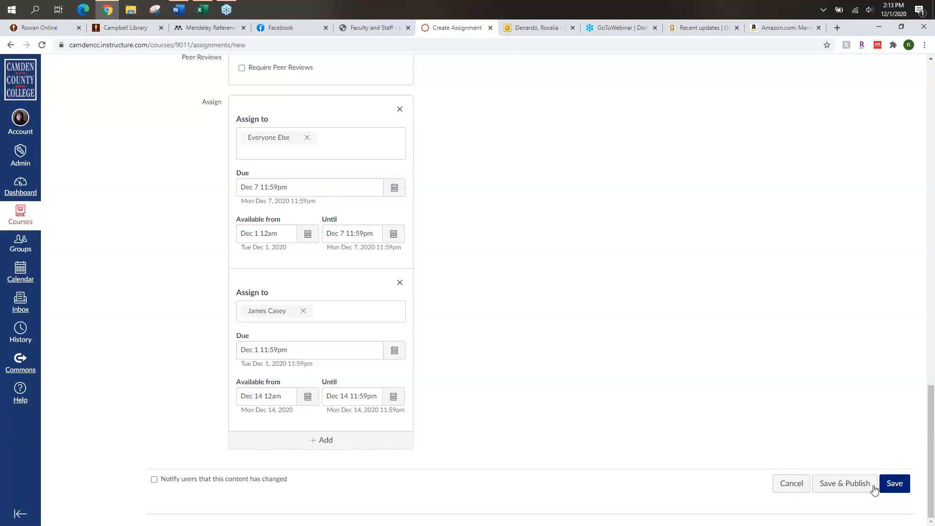
left_click(855, 487)
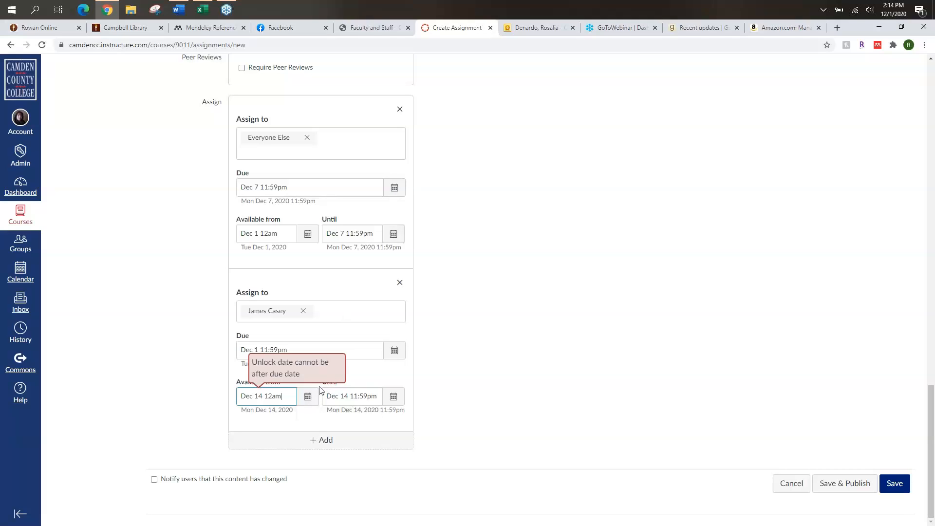
left_click(308, 397)
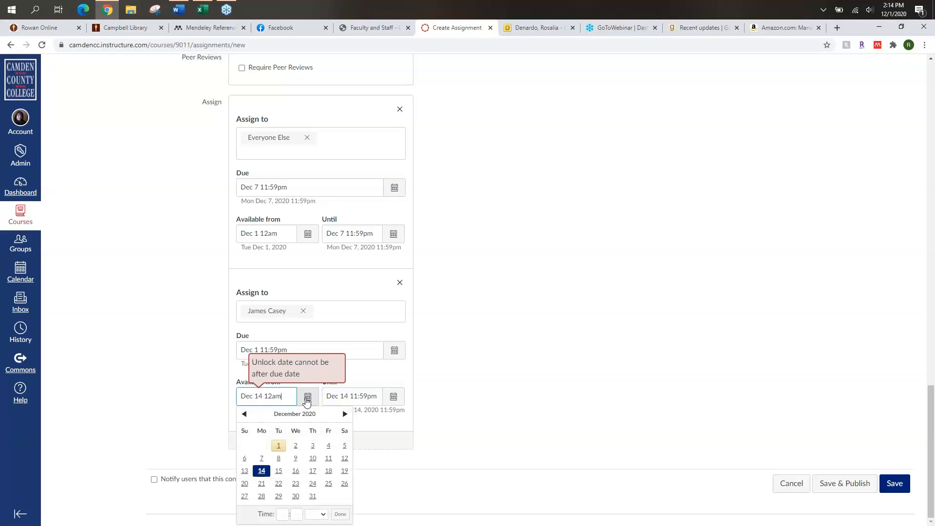
left_click(343, 459)
left_click(340, 513)
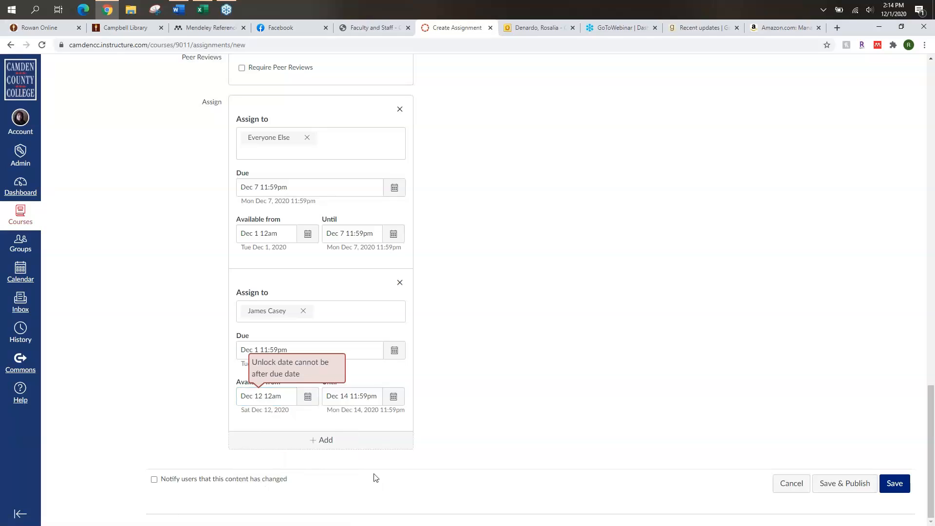
left_click(853, 490)
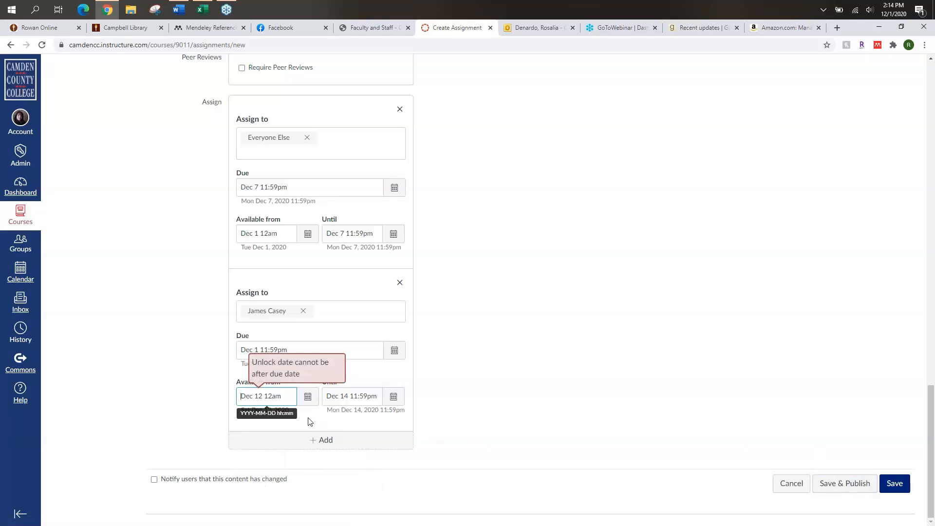
Set the individual student's due date to Dec 14 11:59pm, and save and publish the assignment.
left_click(394, 351)
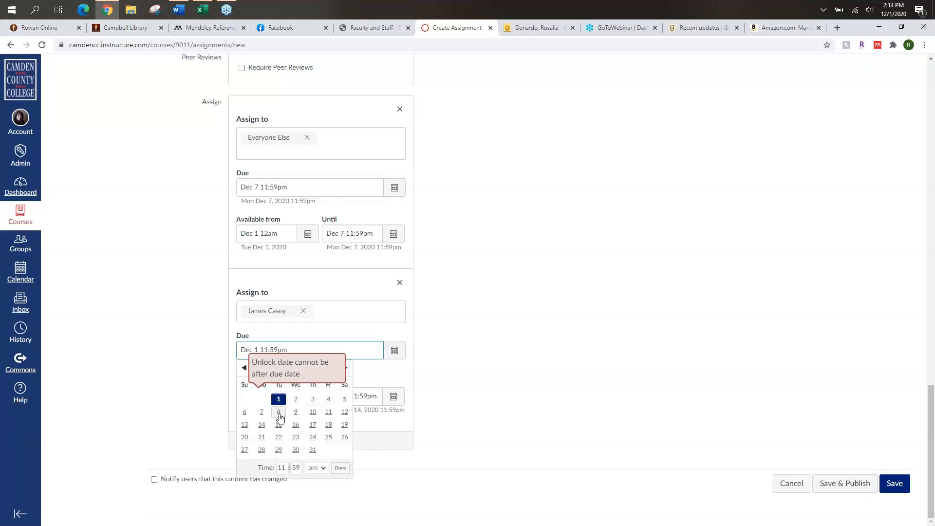
left_click(261, 424)
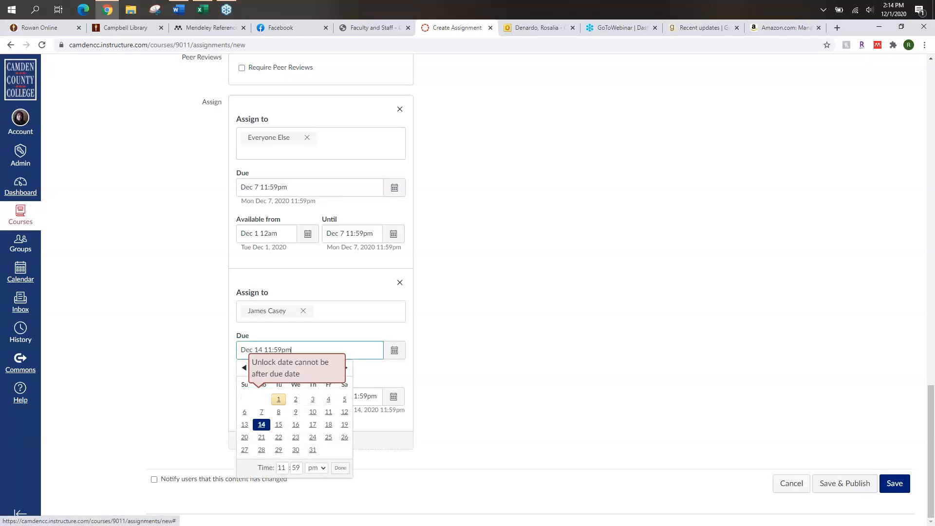
left_click(341, 471)
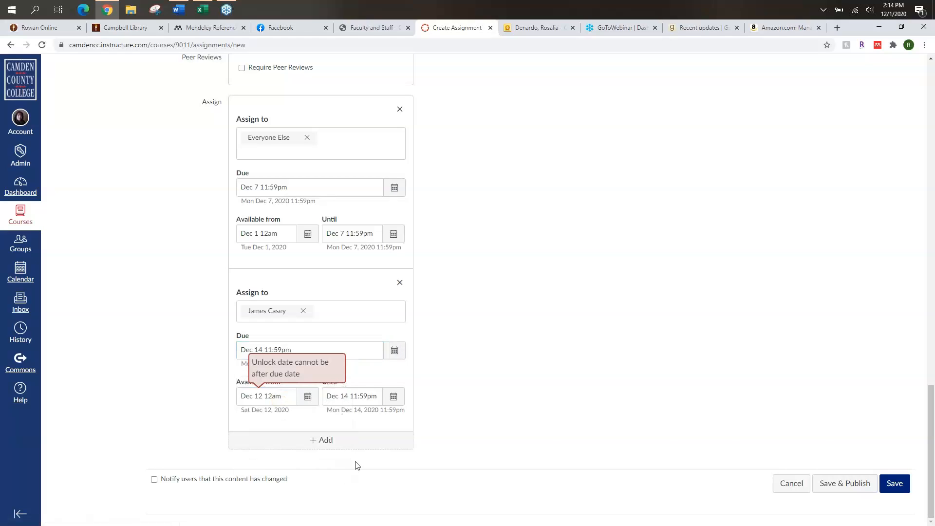
left_click(892, 484)
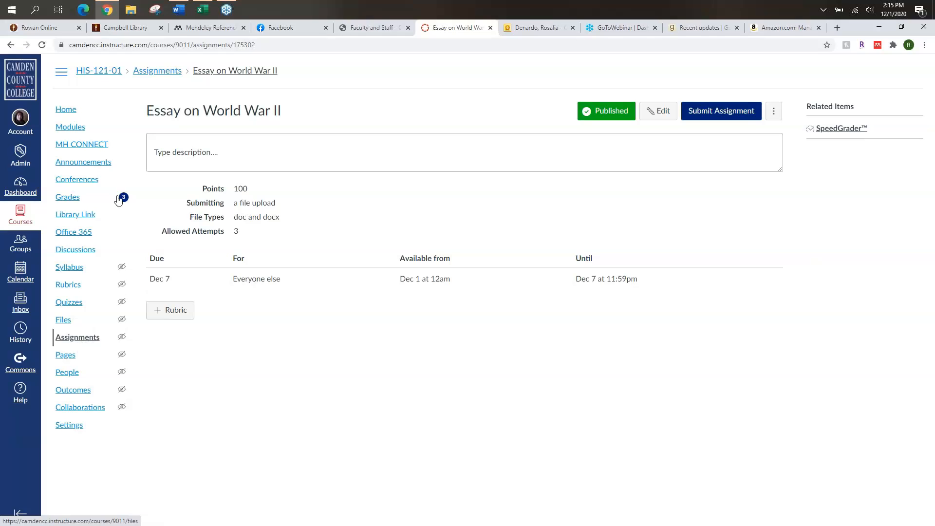
Try to add the World War II essay to Module 1 as an existing assignment.
left_click(78, 128)
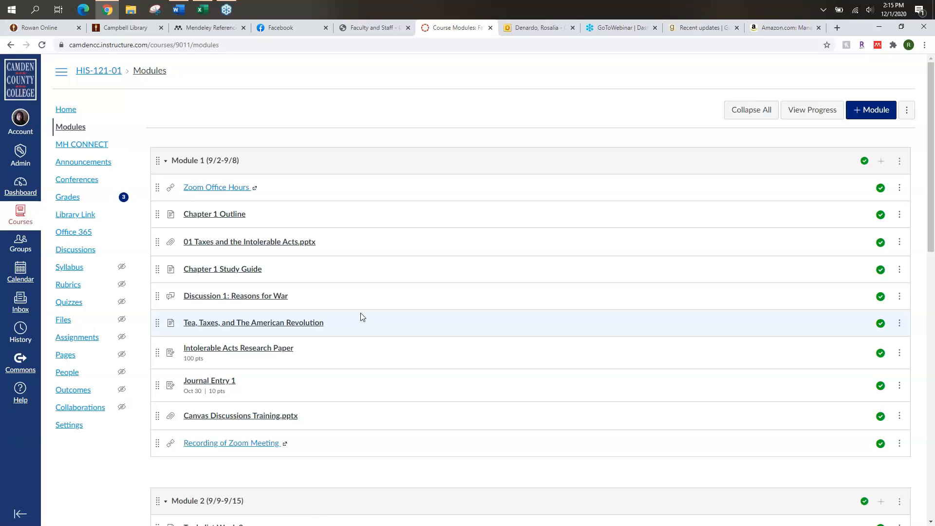
left_click(881, 162)
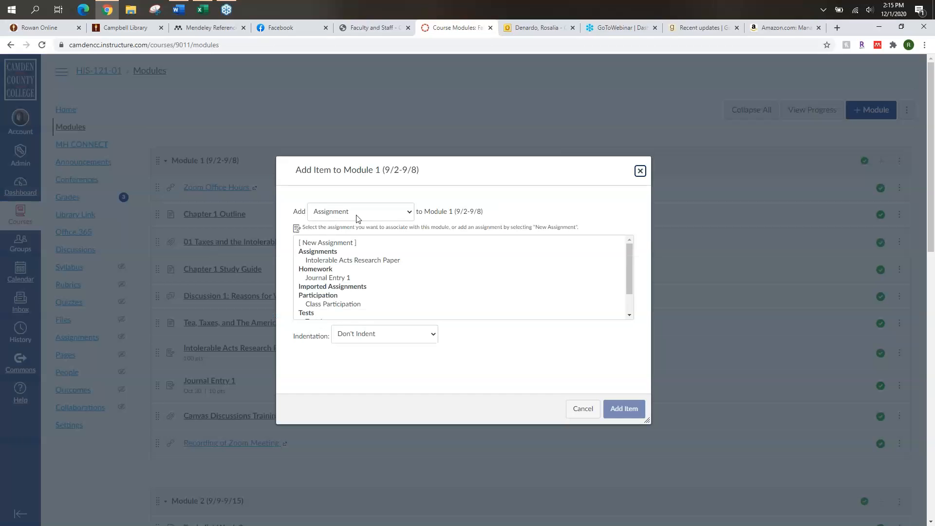
left_click(409, 211)
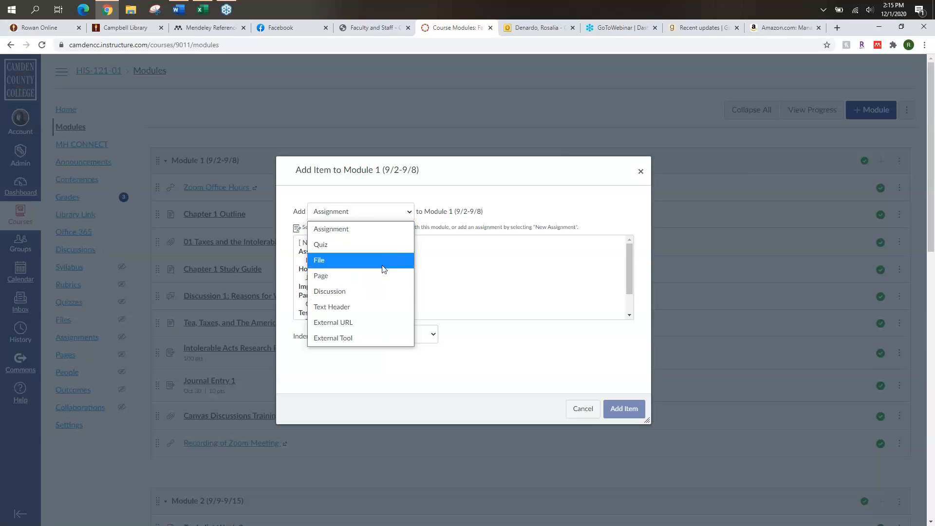
left_click(380, 232)
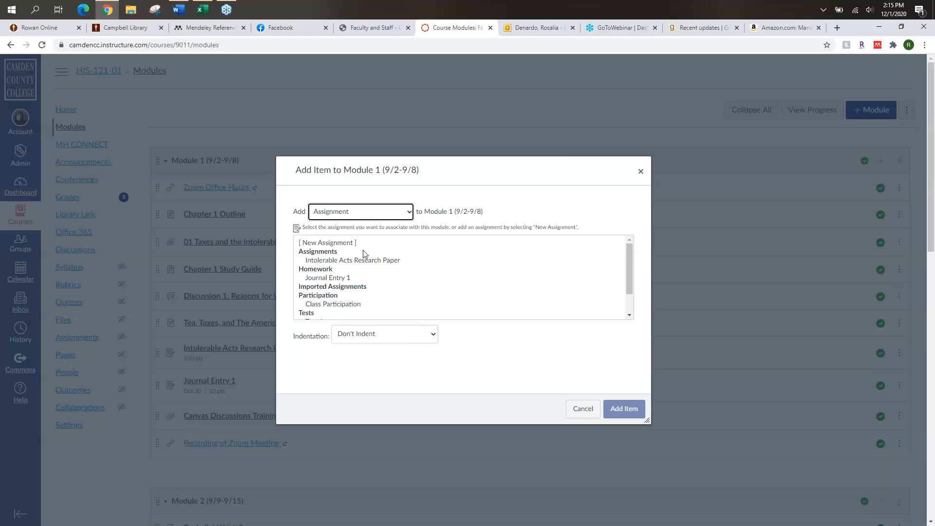
scroll(363, 250, "down", 5)
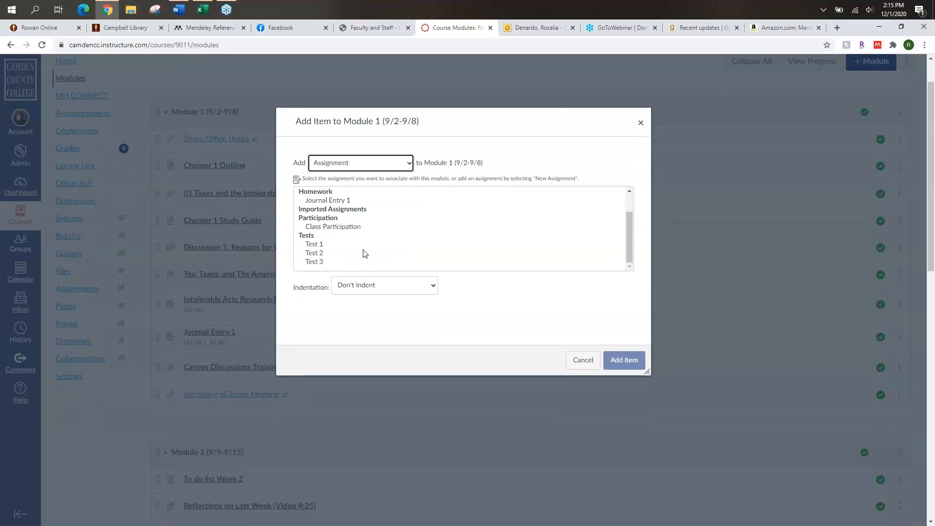
scroll(390, 251, "up", 2)
scroll(399, 251, "up", 1)
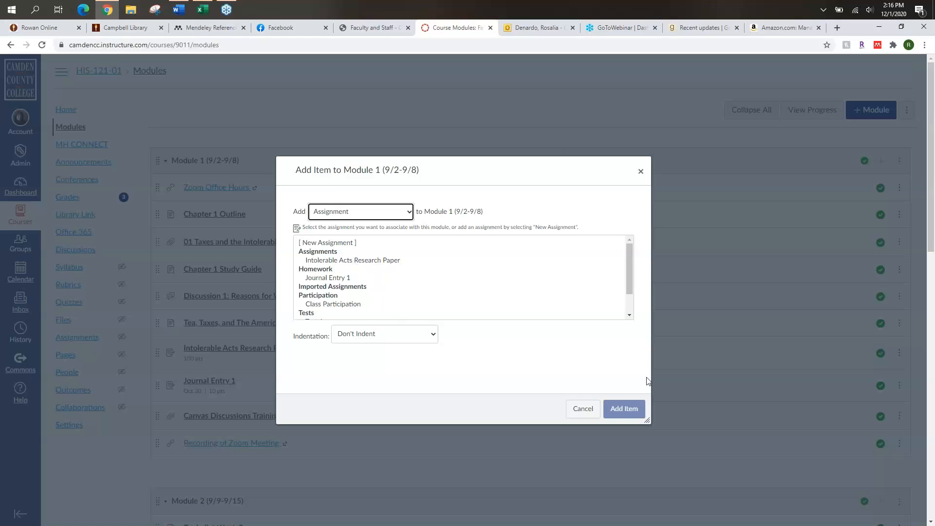
left_click(590, 410)
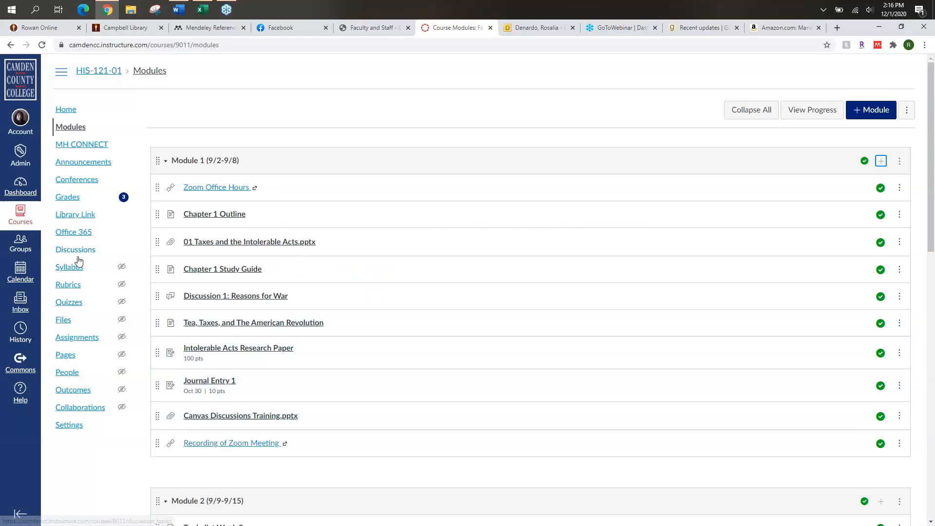
Check for the essay in the course's assignments list, and look for it again among the assignments that can be added to Module 1.
left_click(84, 340)
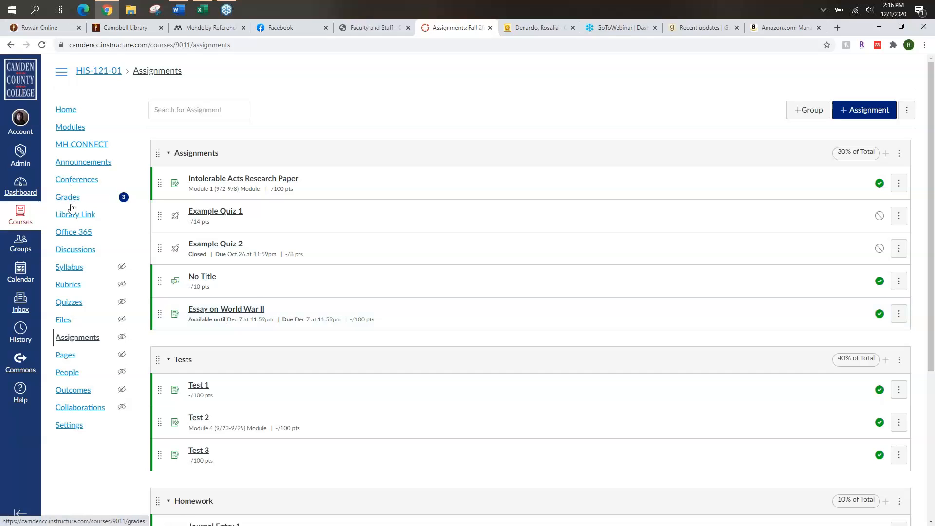
left_click(74, 128)
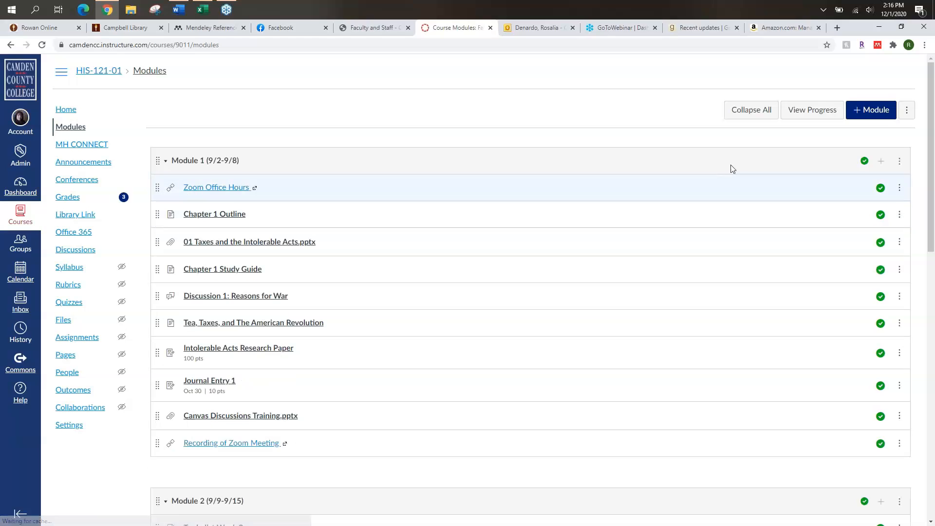
left_click(881, 160)
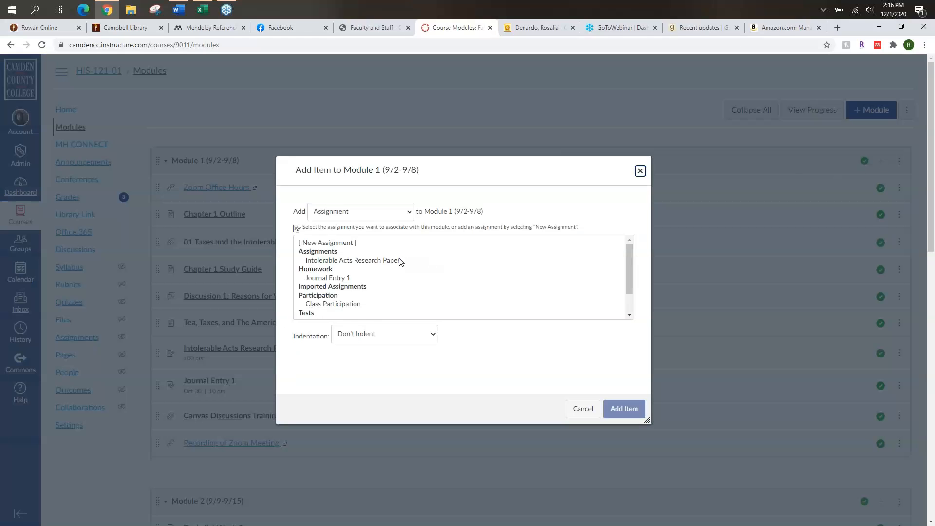
scroll(395, 264, "down", 5)
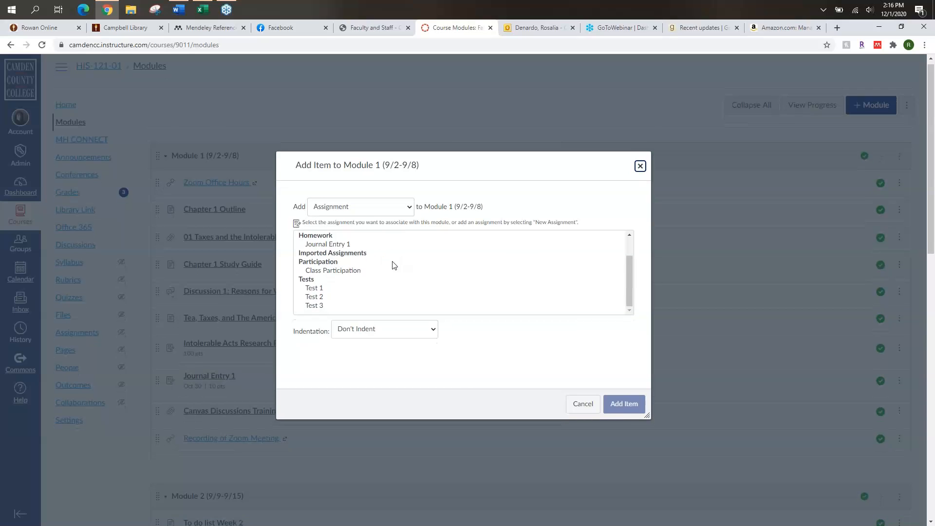
scroll(394, 264, "up", 1)
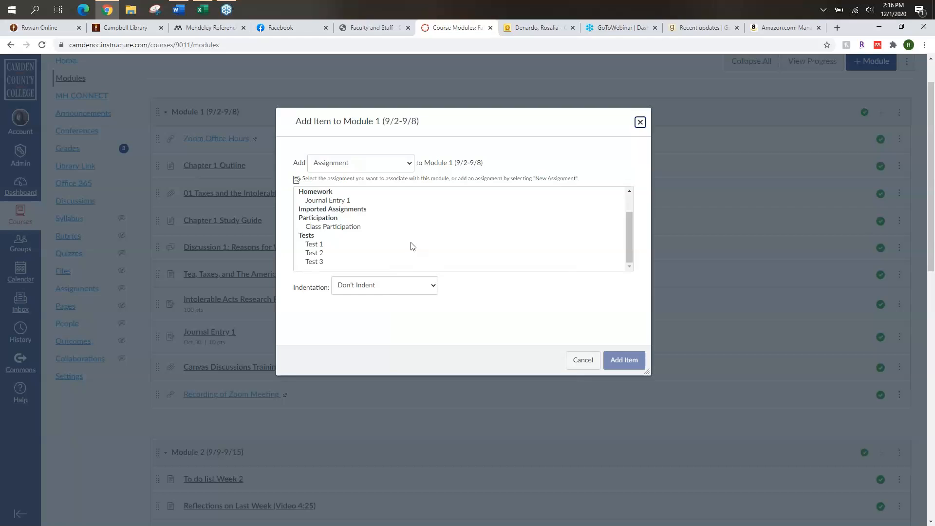
left_click(582, 360)
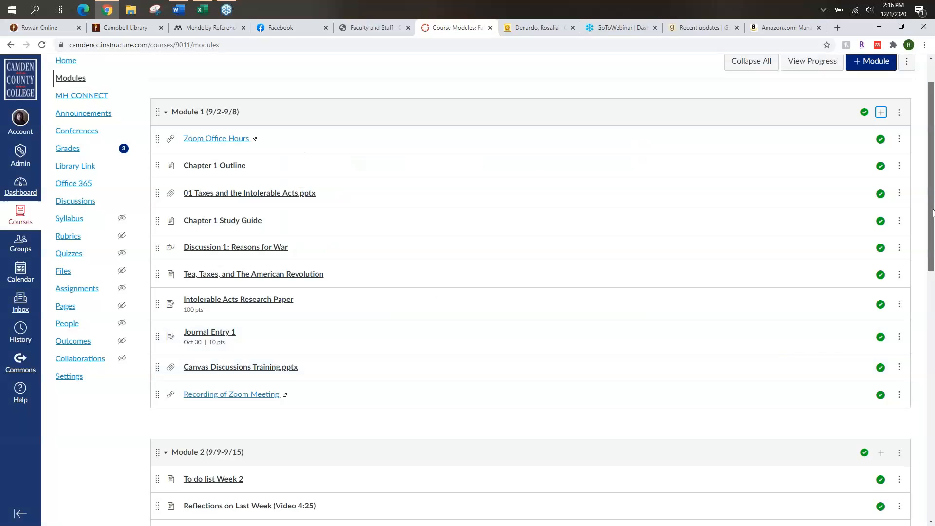
Add the existing homework assignment "Journal Entry 1" to Module 1 (9/2-9/8).
left_click_drag(933, 213, 932, 190)
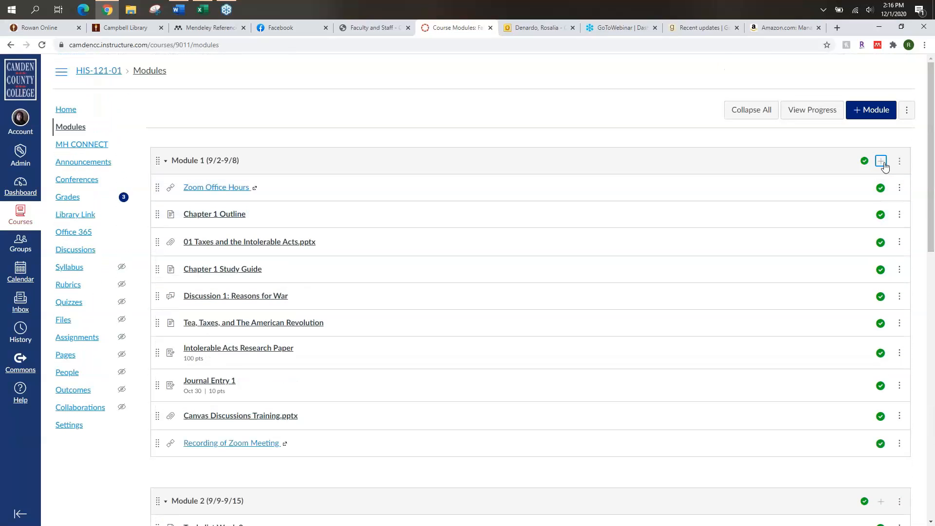
left_click(881, 161)
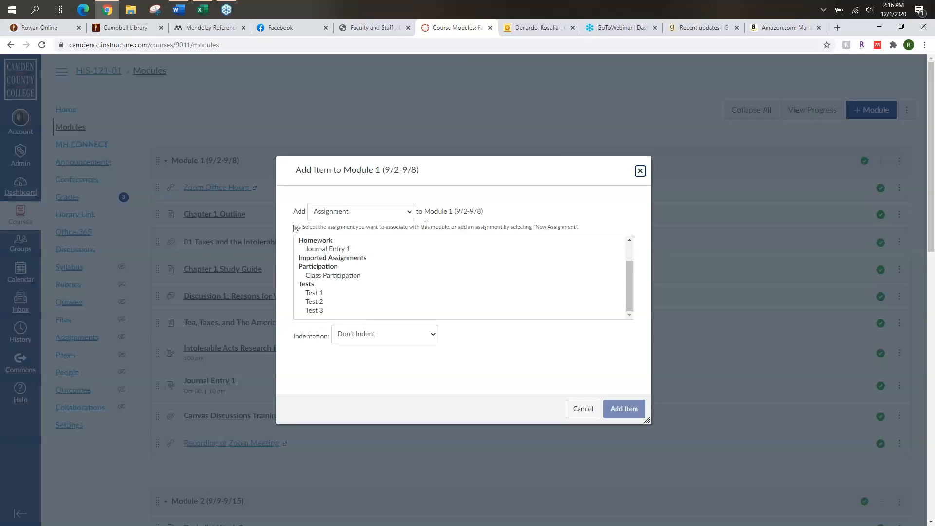
left_click(344, 214)
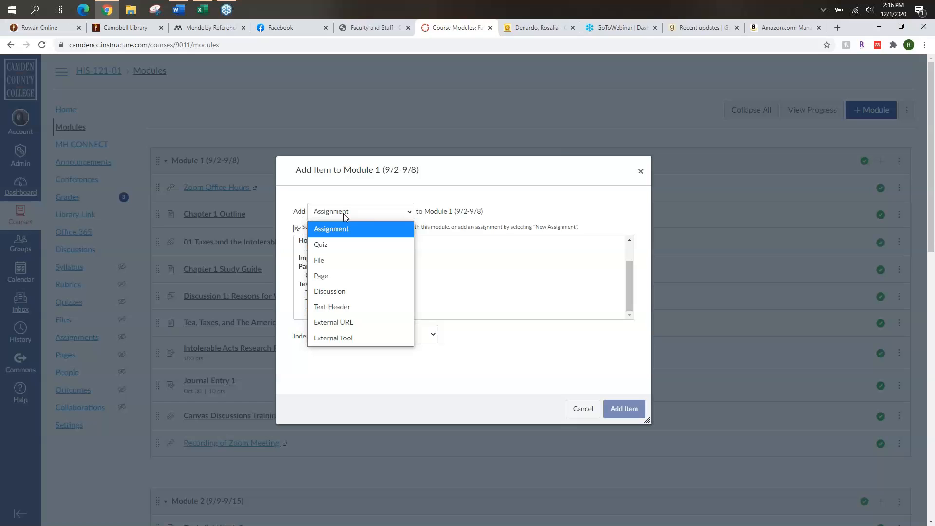
left_click(343, 214)
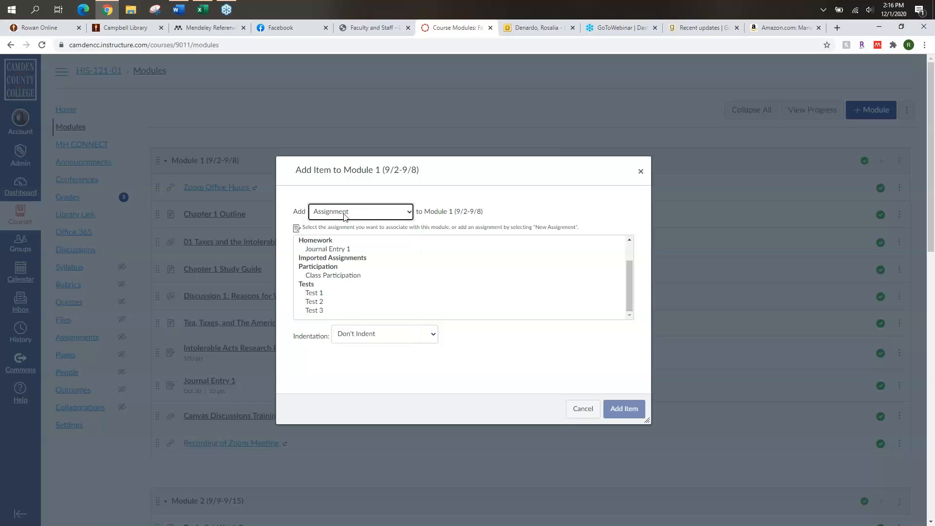
left_click(334, 250)
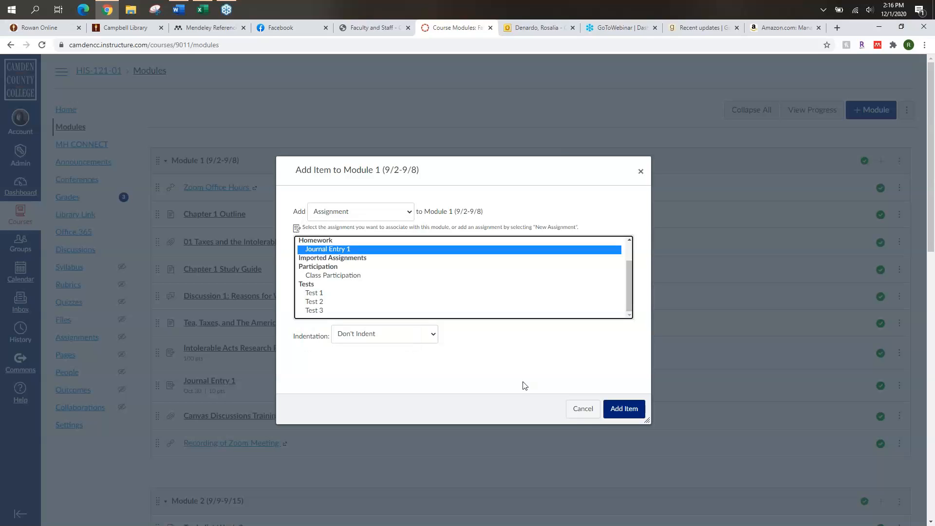
left_click(629, 410)
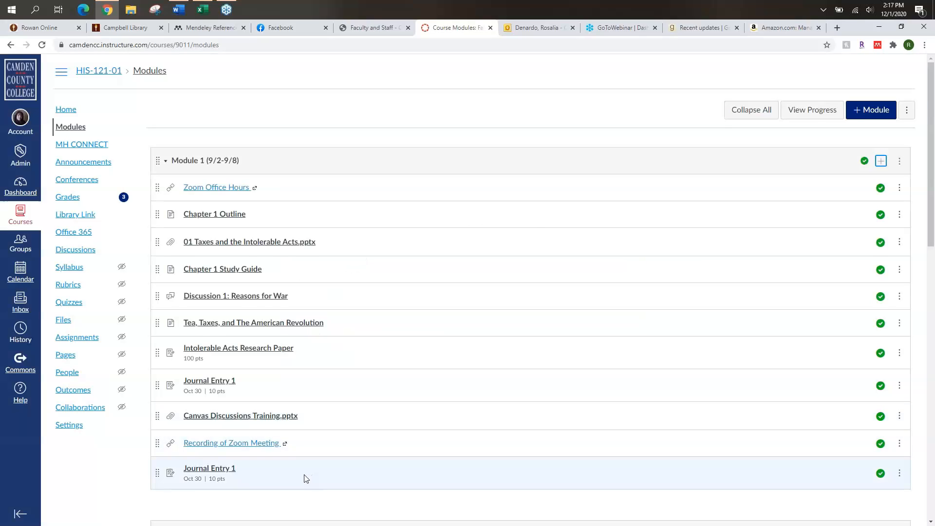
Return to the course's assignments list and view the management options for "Essay on World War II".
scroll(303, 472, "down", 2)
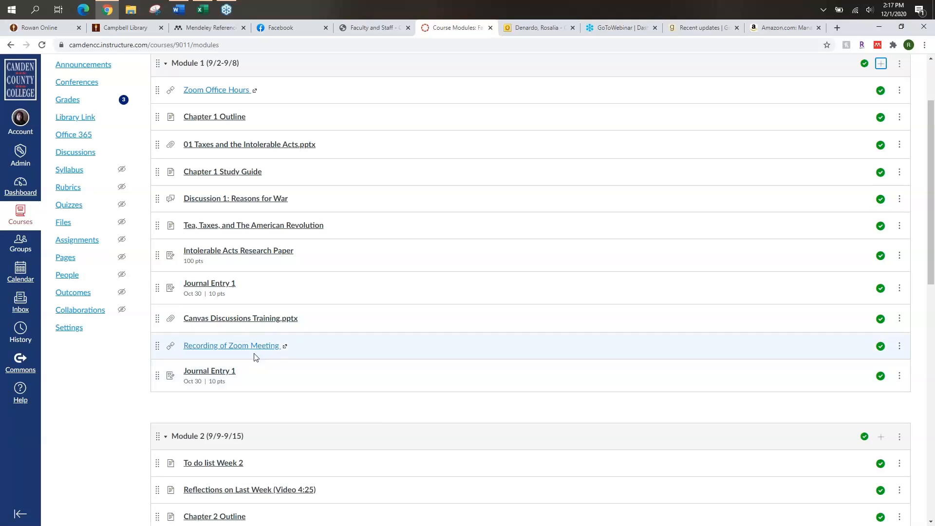
left_click(86, 241)
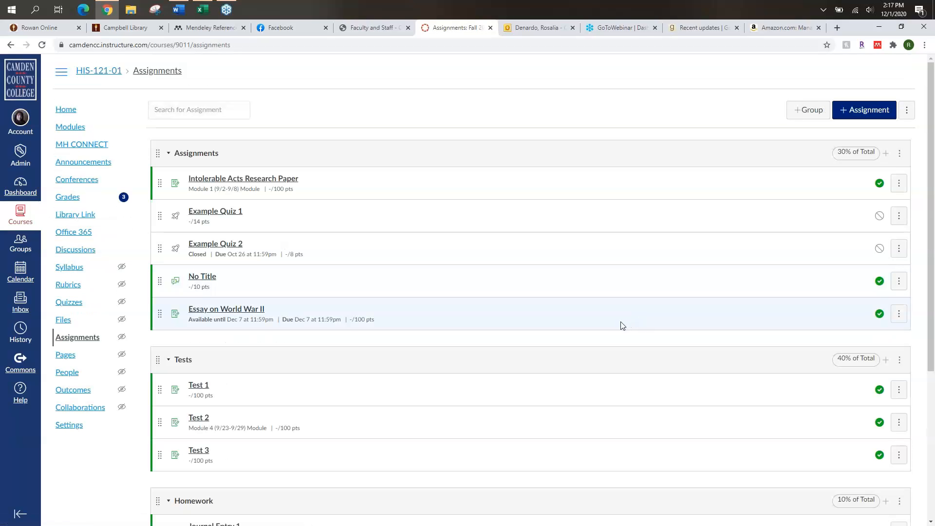
left_click(902, 315)
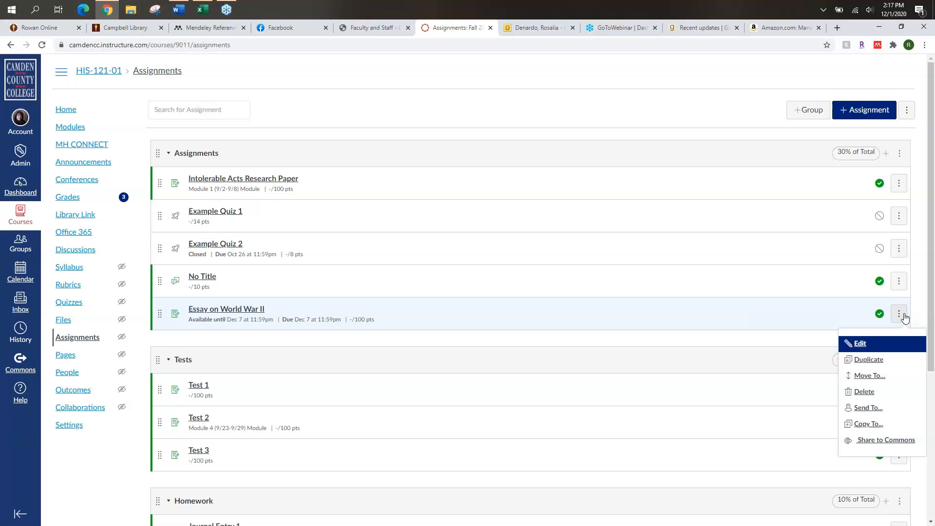
left_click(744, 317)
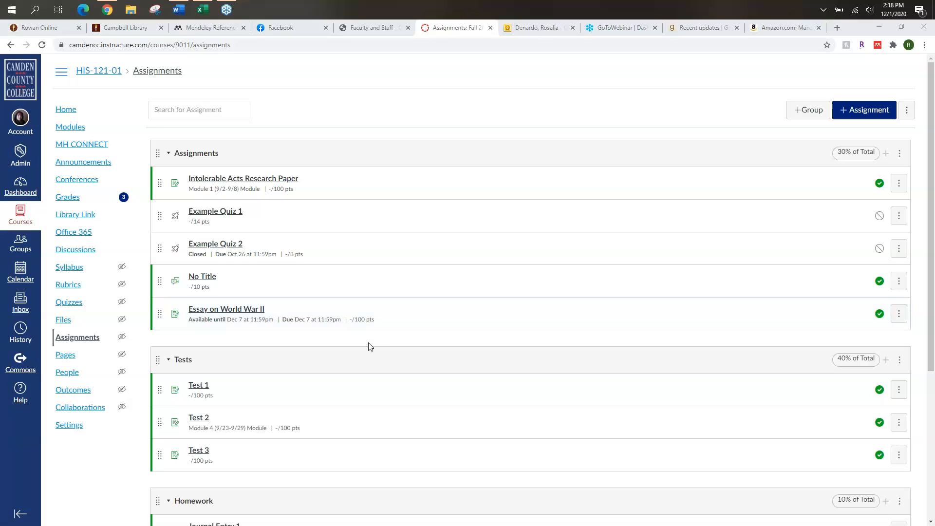
Open the course's Discussions page and lower the system sound volume.
left_click(76, 254)
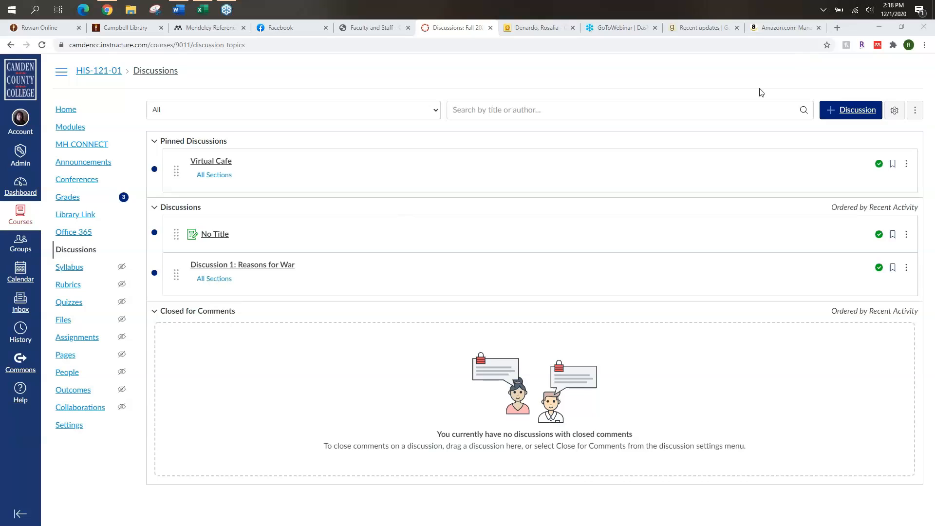
mouse_move(221, 171)
key("XF86AudioLowerVolume")
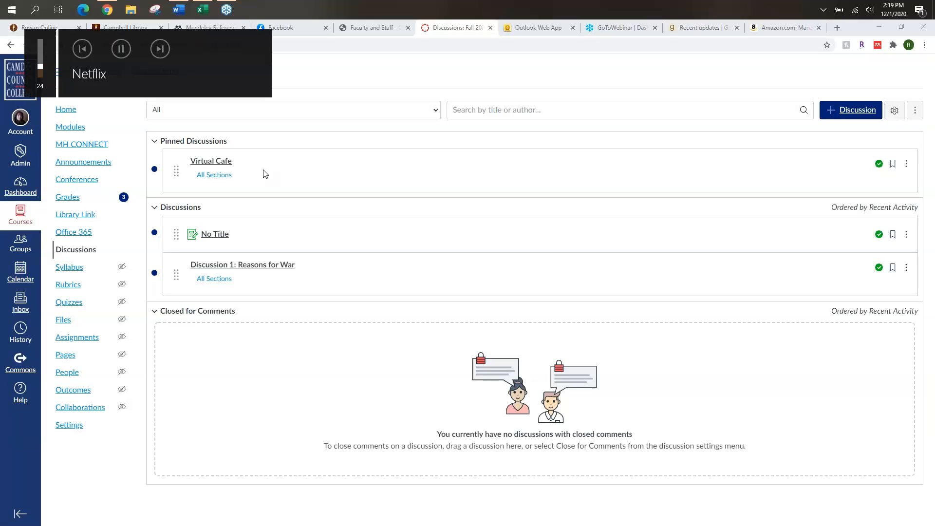
left_click(327, 64)
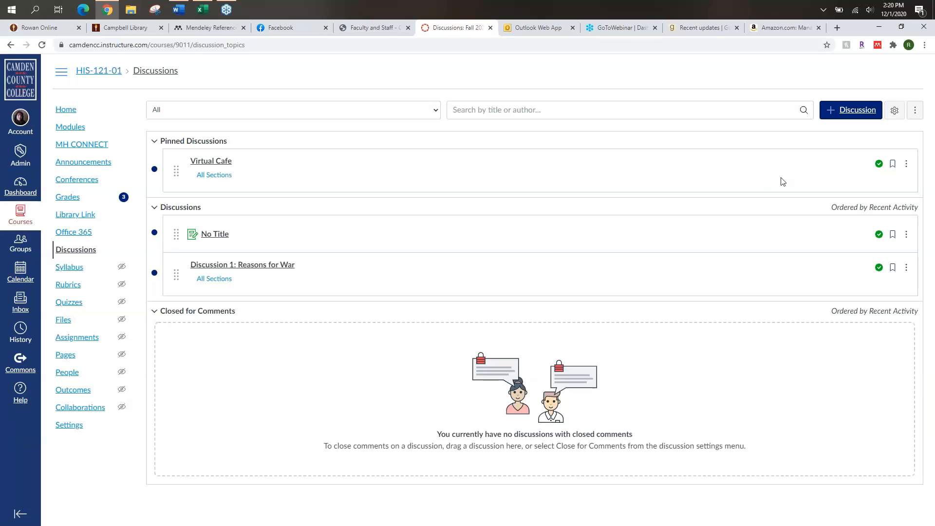
left_click(894, 112)
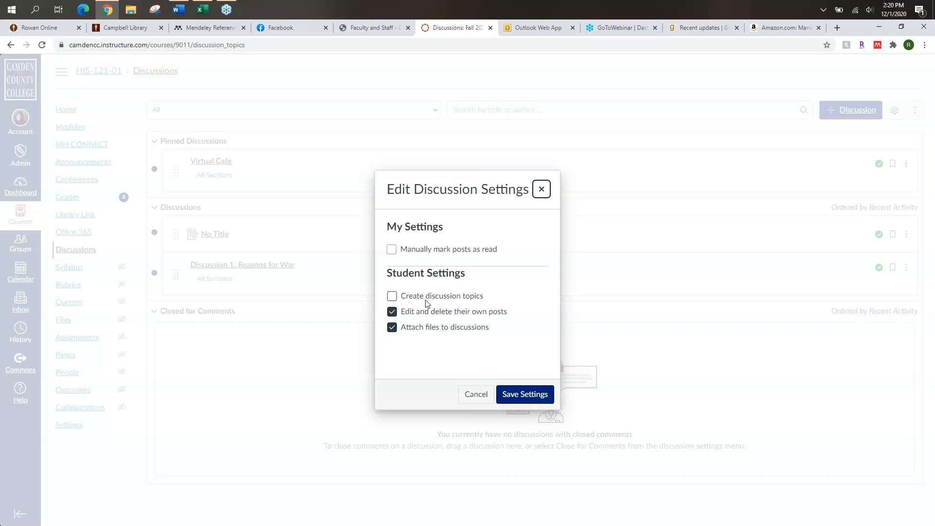
left_click(394, 297)
left_click(542, 189)
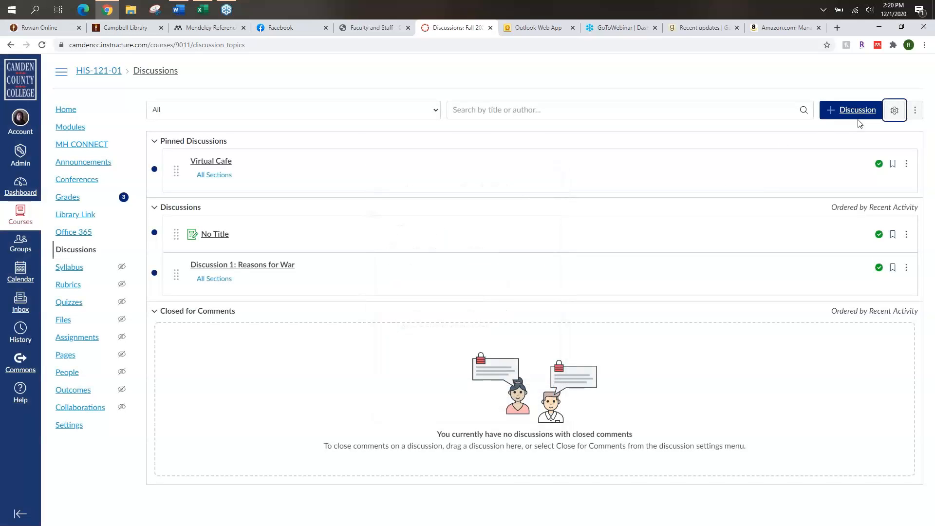
Turn off students' ability to edit and delete their own posts, and save the discussion settings.
left_click(895, 111)
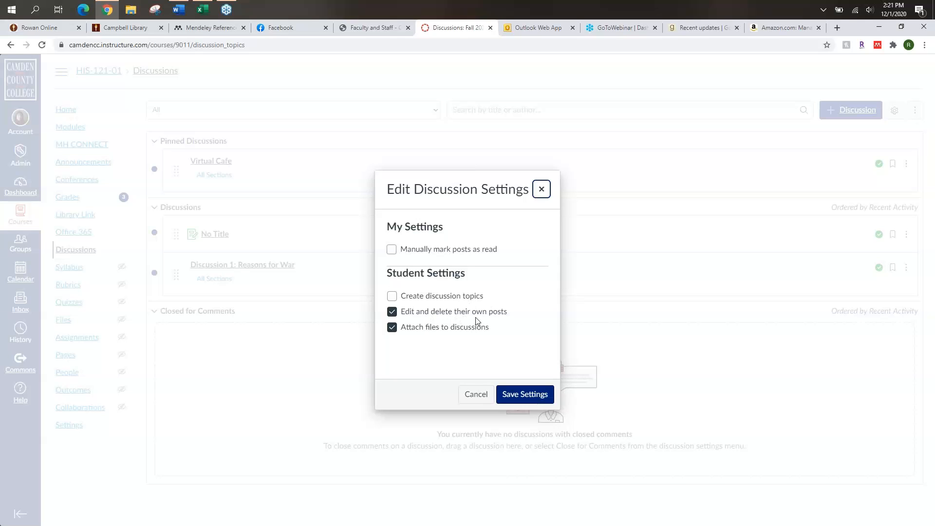
left_click(395, 314)
left_click(523, 395)
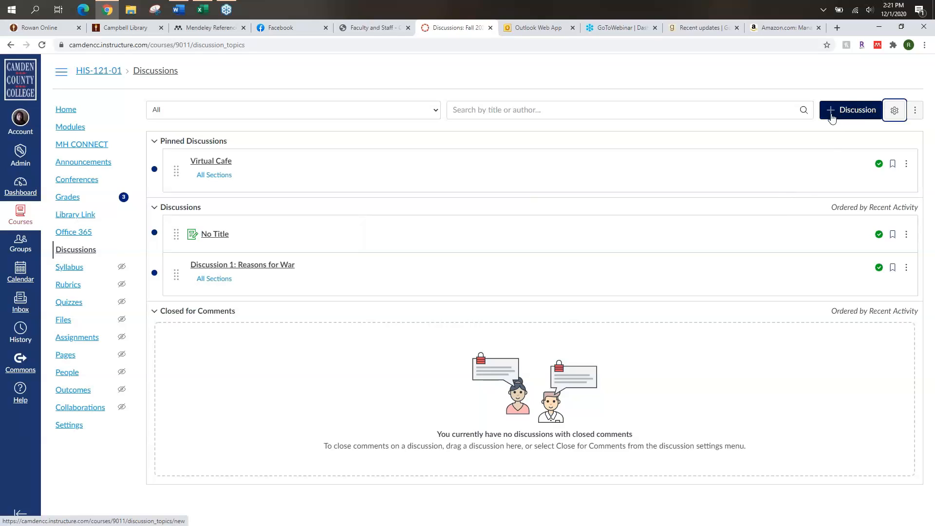
Start a new discussion topic titled "World War II" and place the cursor in its message body.
left_click(859, 120)
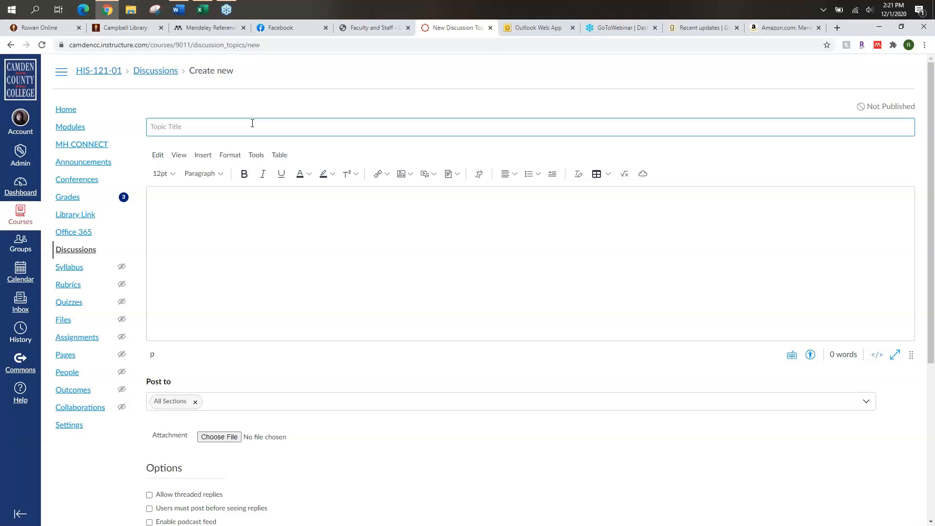
left_click(250, 125)
left_click(195, 130)
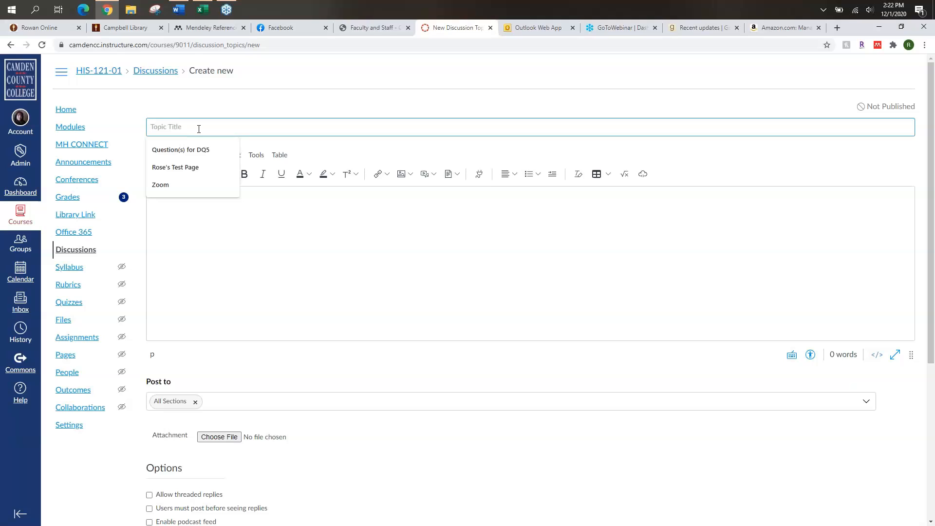
type("Wor")
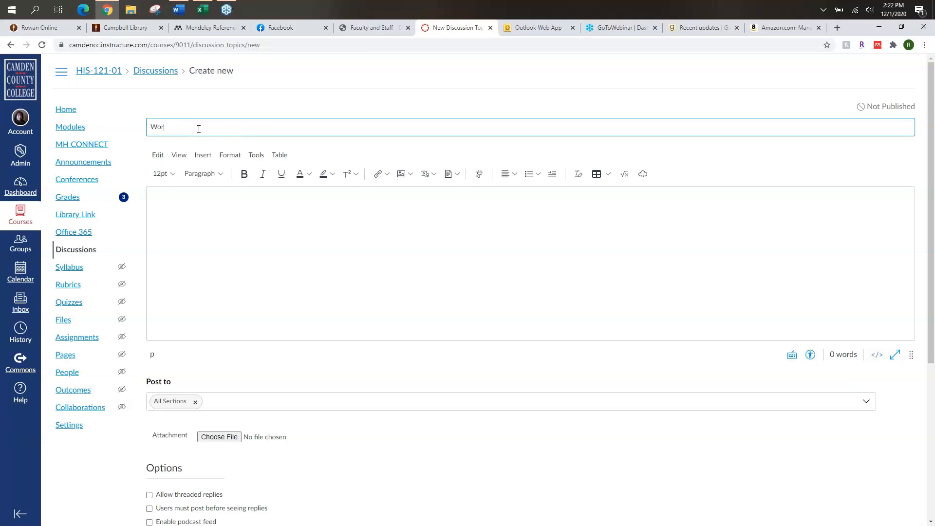
type("ld War II")
left_click(188, 215)
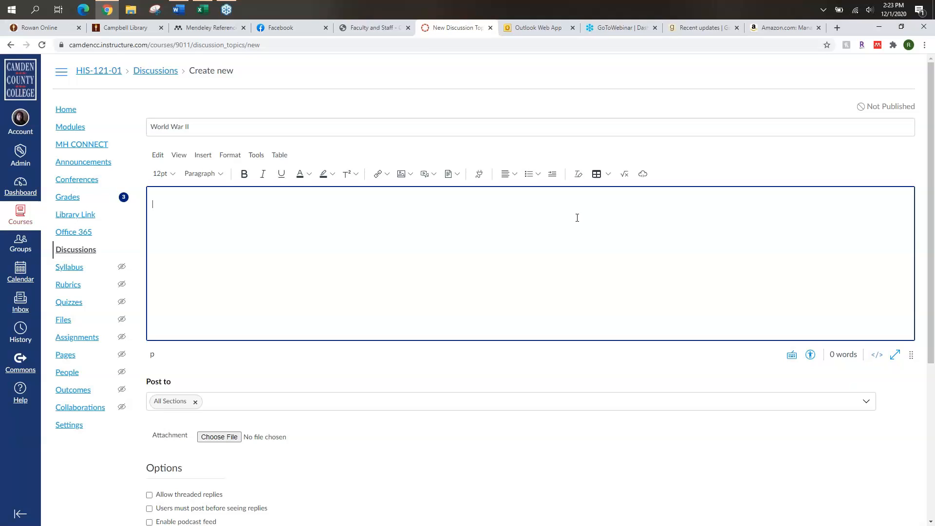
scroll(621, 255, "down", 4)
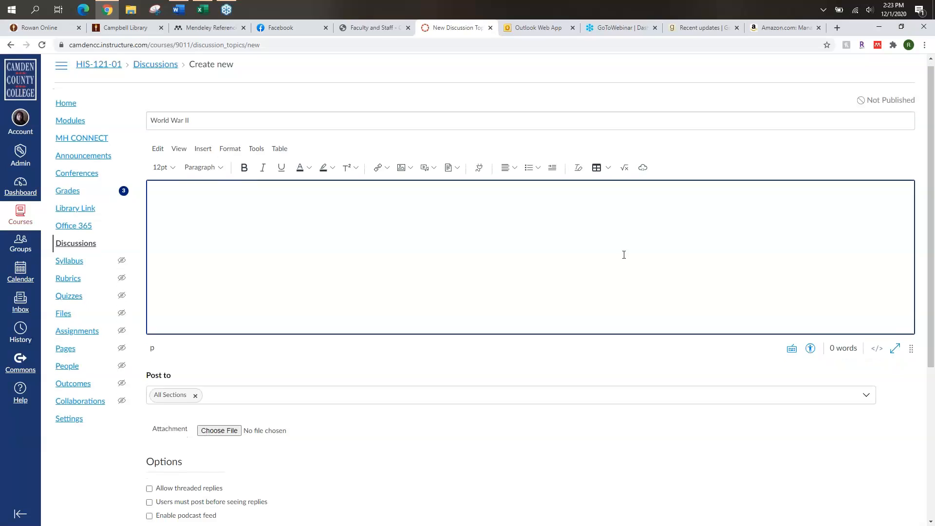
Enable threaded replies, require users to post before seeing replies, and make the World War II discussion graded.
scroll(622, 255, "down", 1)
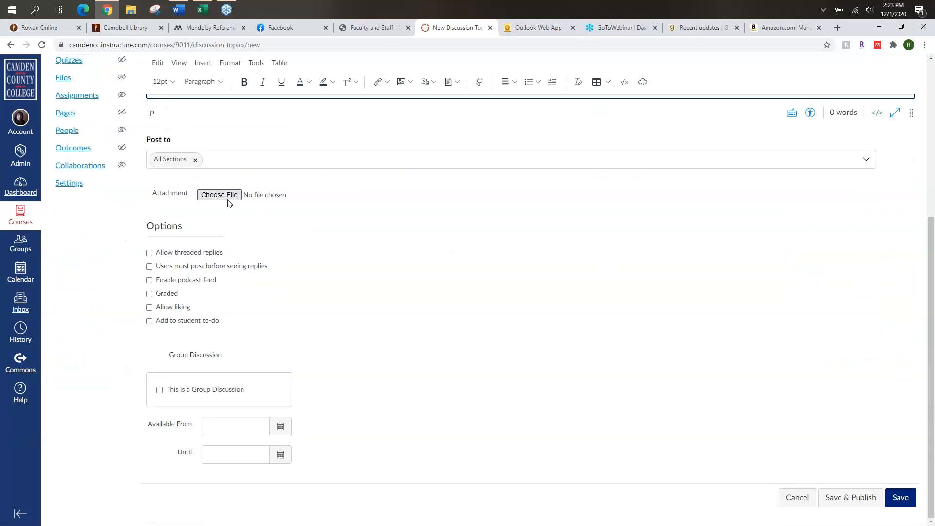
scroll(285, 211, "up", 1)
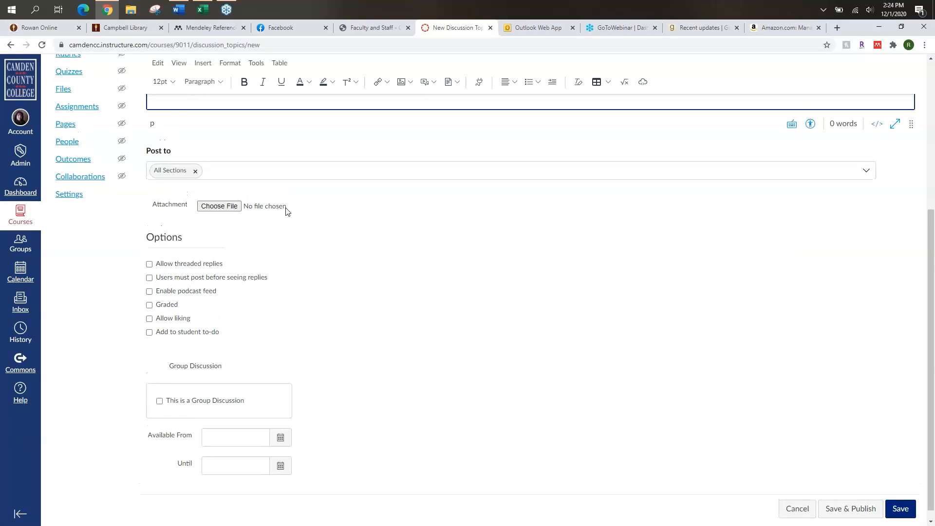
scroll(278, 239, "up", 2)
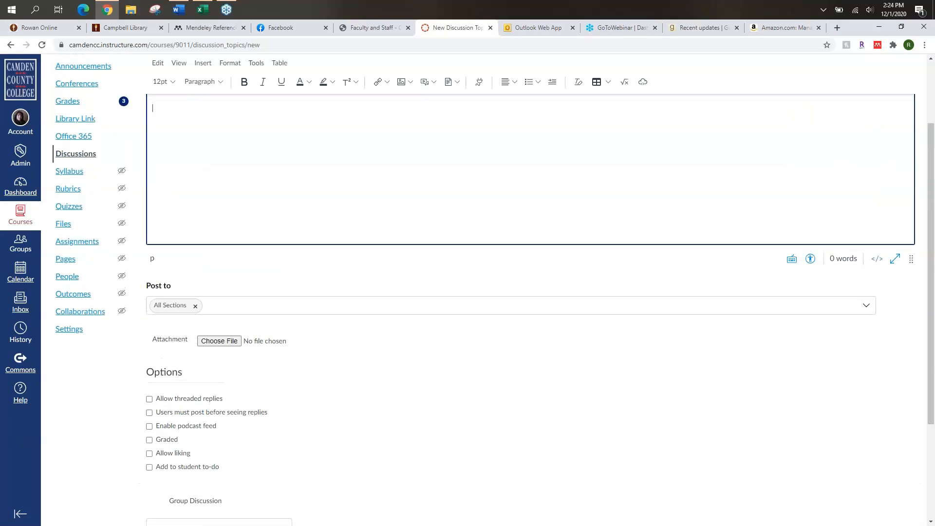
scroll(278, 235, "up", 2)
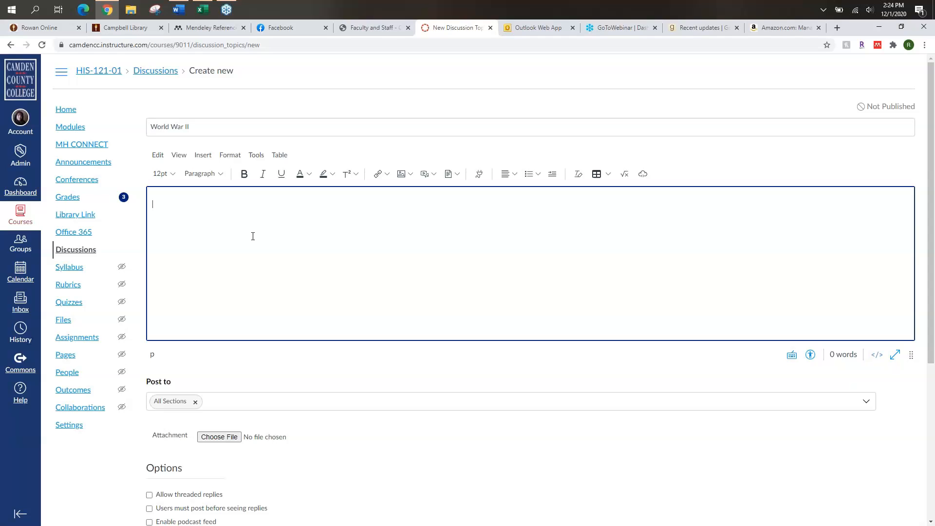
scroll(289, 337, "down", 5)
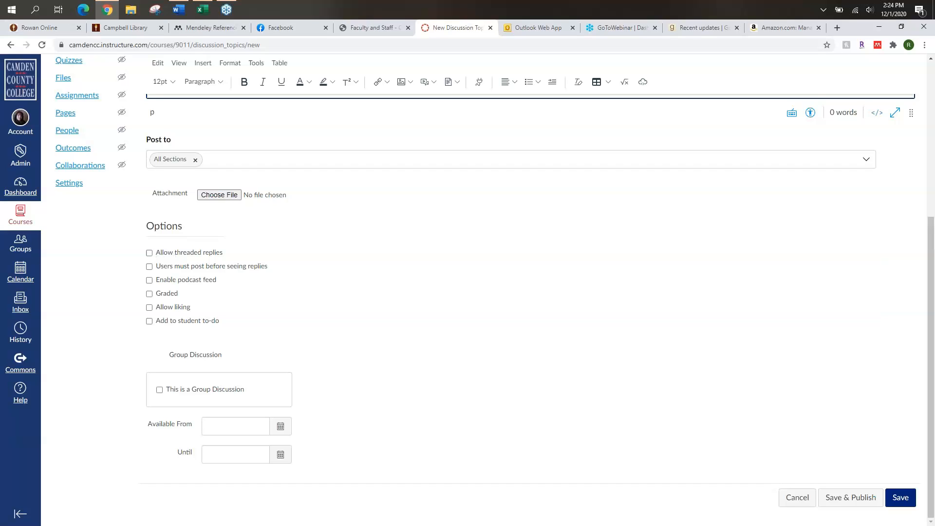
left_click(150, 257)
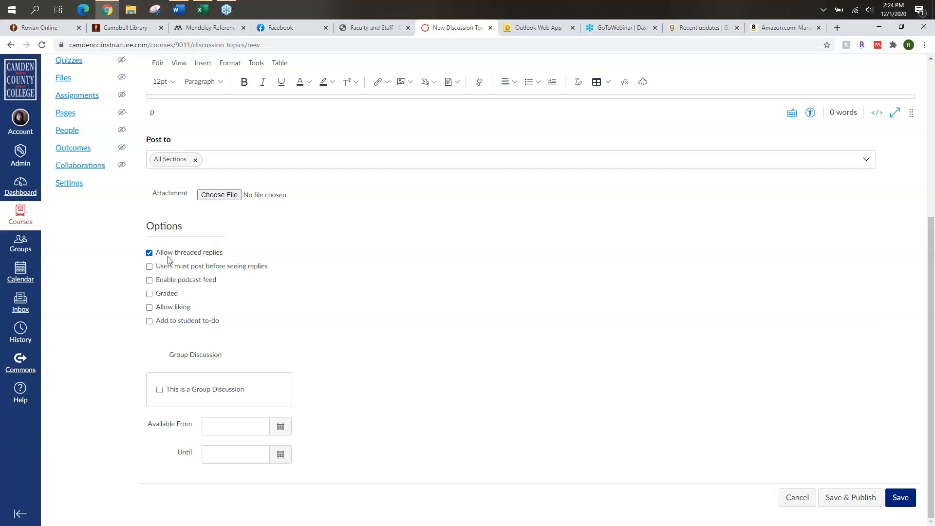
left_click(150, 267)
left_click(171, 297)
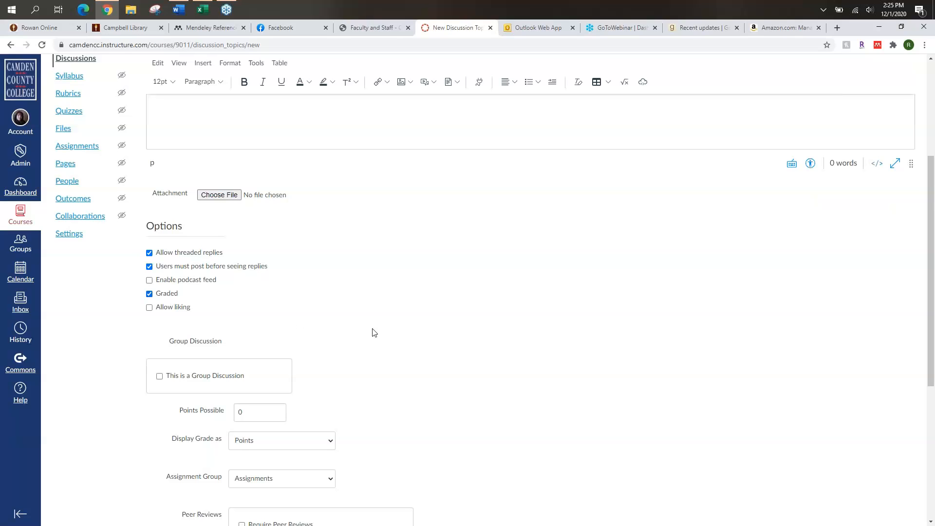
Set the graded discussion's possible points to 20.
scroll(374, 332, "down", 4)
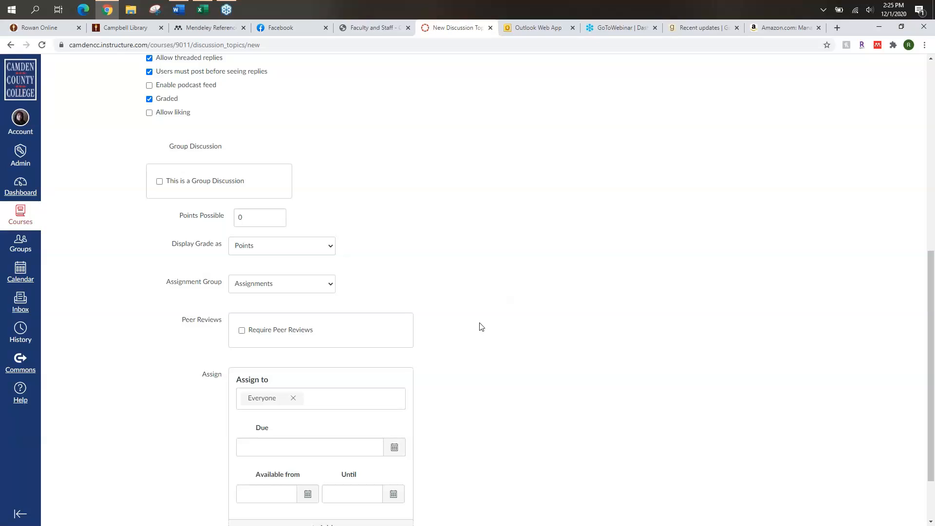
left_click(272, 222)
type("1")
type("20")
Create a new assignment group named "Discussions" for the graded discussion.
left_click(261, 288)
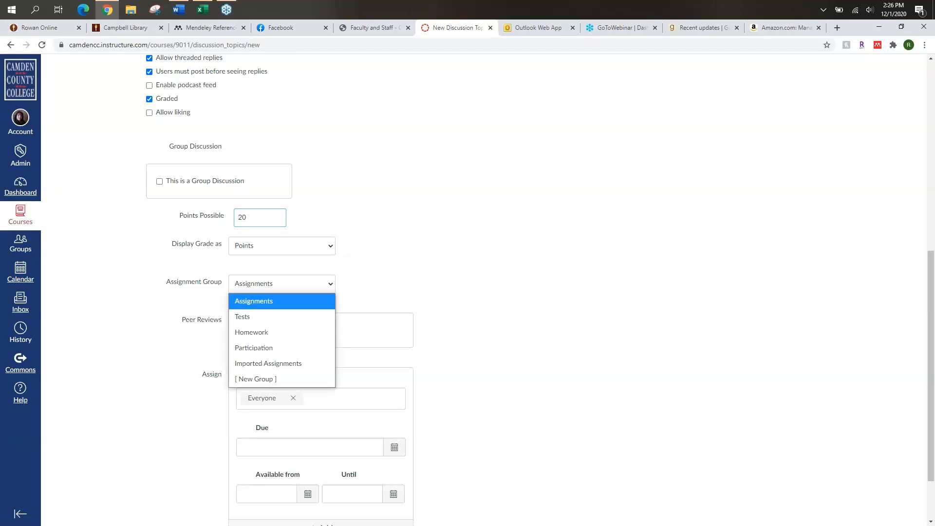
left_click(261, 378)
left_click(443, 289)
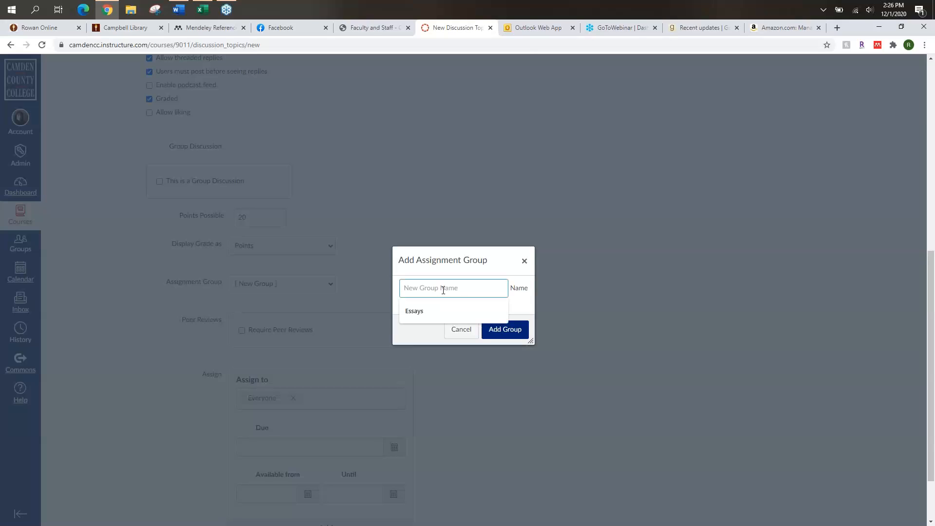
type("Discussions")
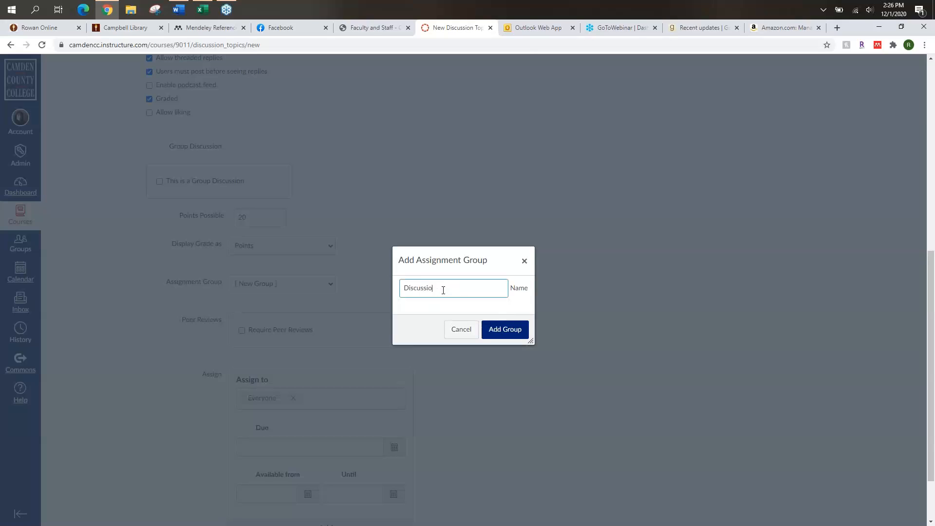
left_click(509, 334)
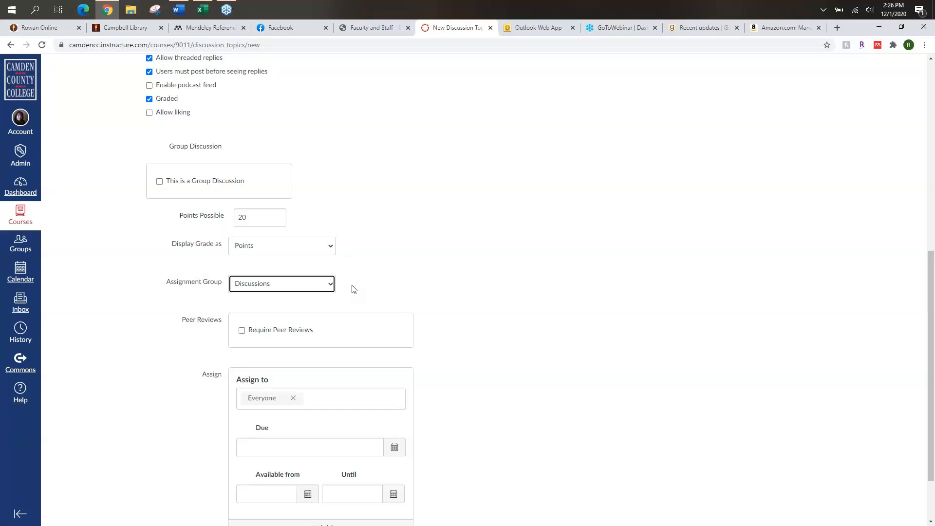
Make the discussion available from Dec 1 at 12am until Dec 6 at 11:59pm.
scroll(353, 289, "down", 2)
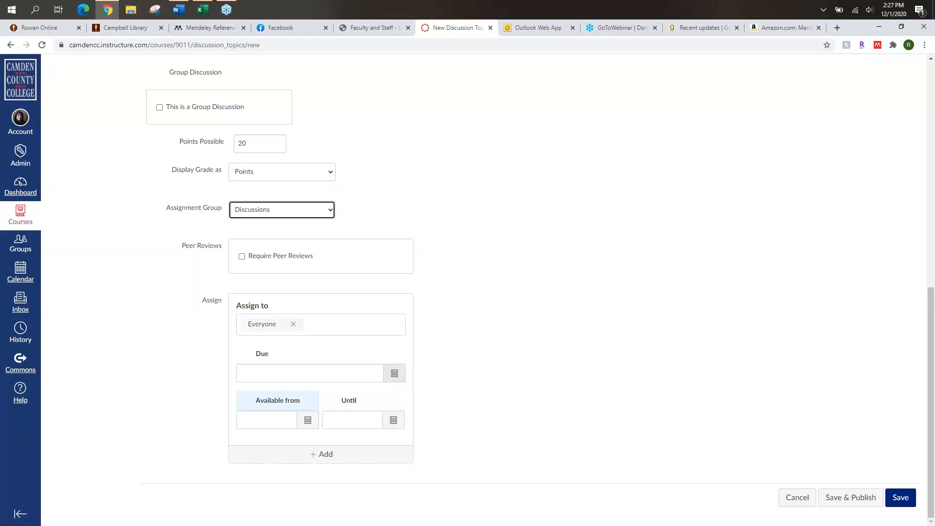
left_click(308, 421)
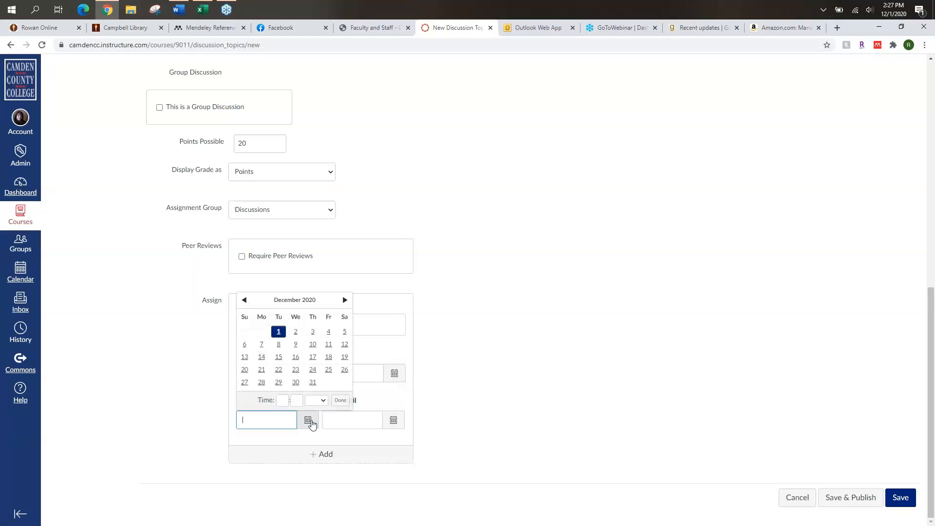
left_click(278, 332)
left_click(342, 401)
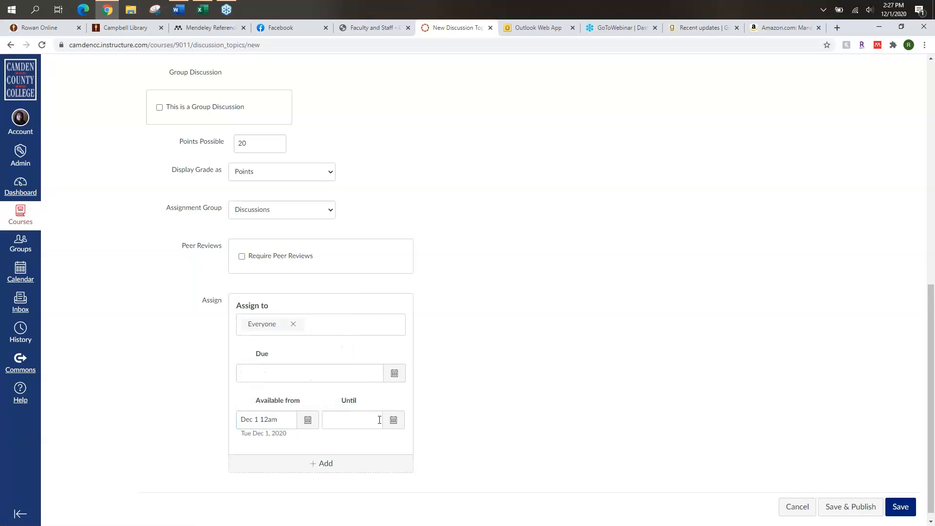
left_click(393, 421)
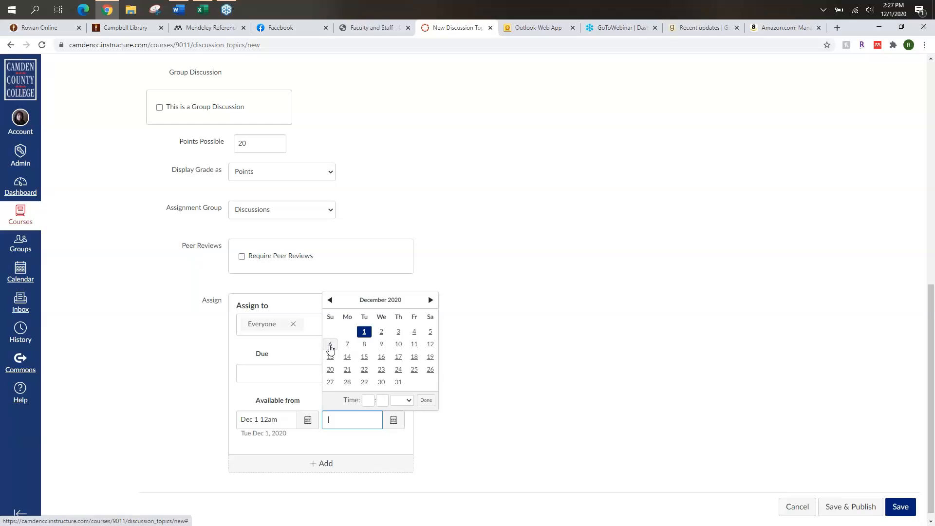
left_click(331, 346)
left_click(426, 401)
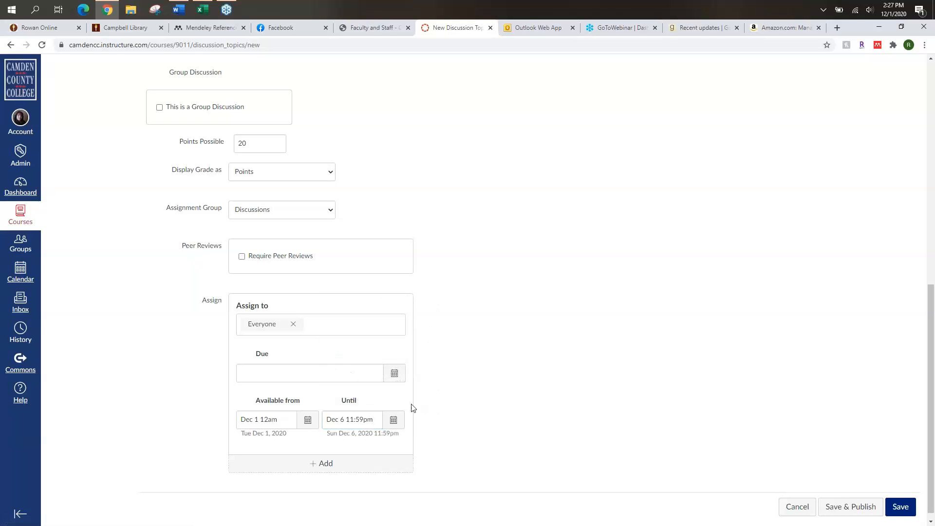
Set the discussion's due date to Dec 6 at 11:59pm, and save and publish the discussion.
left_click(394, 373)
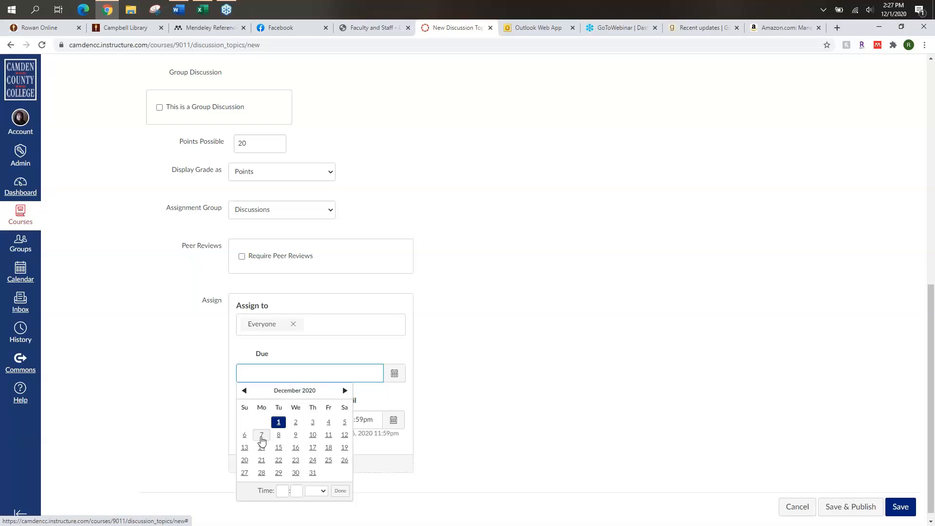
left_click(245, 435)
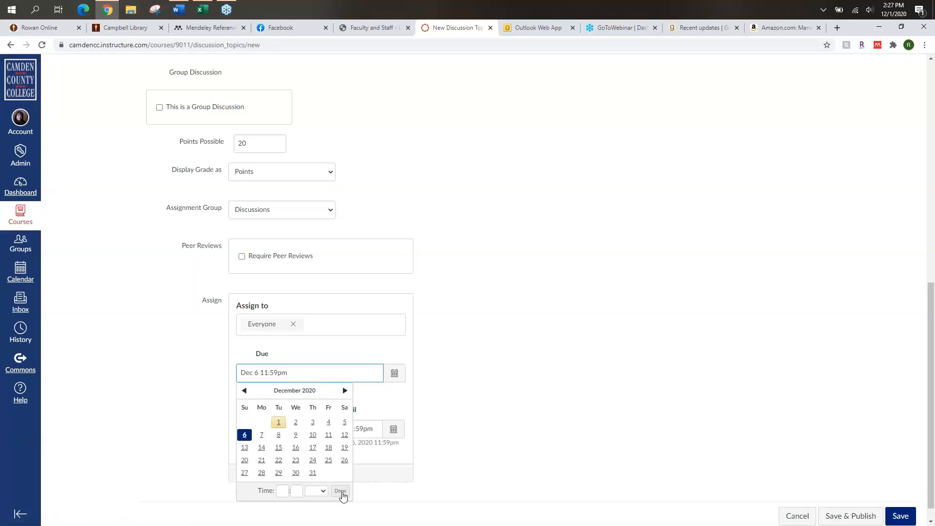
left_click(339, 491)
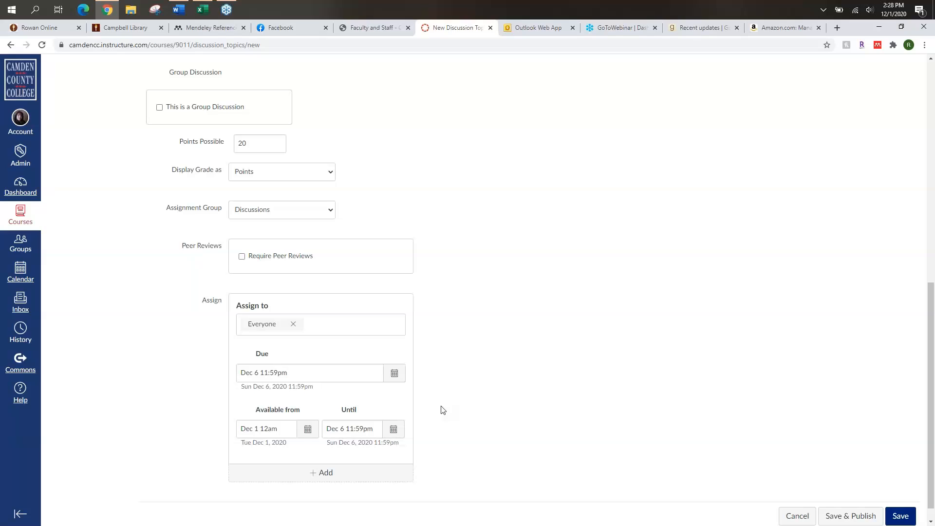
scroll(446, 410, "down", 1)
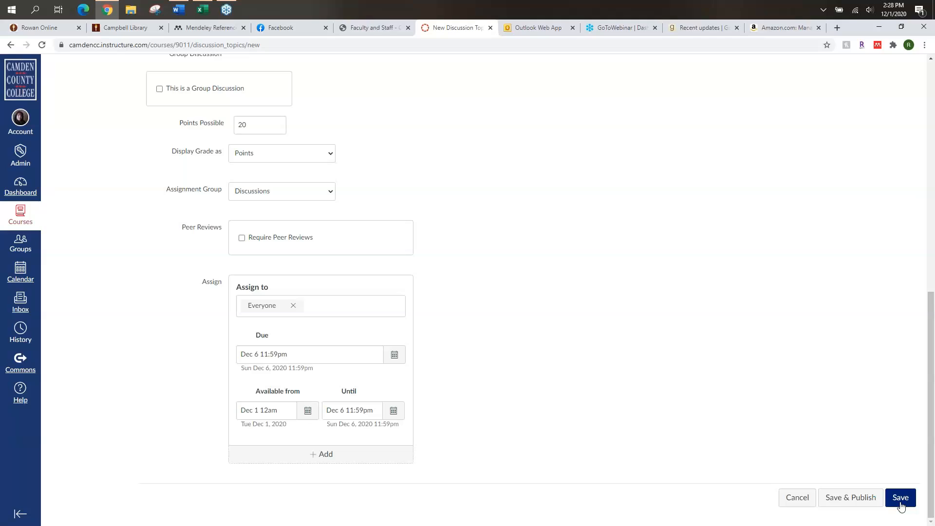
left_click(857, 497)
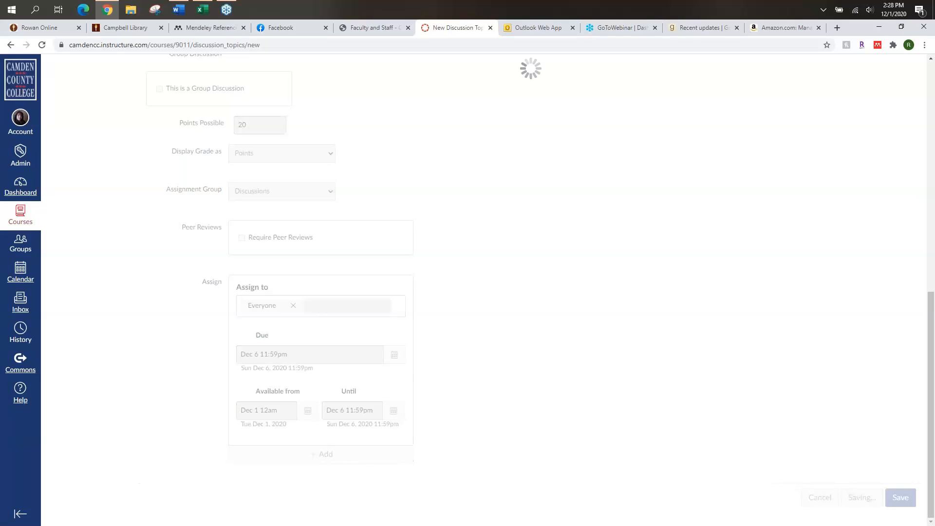
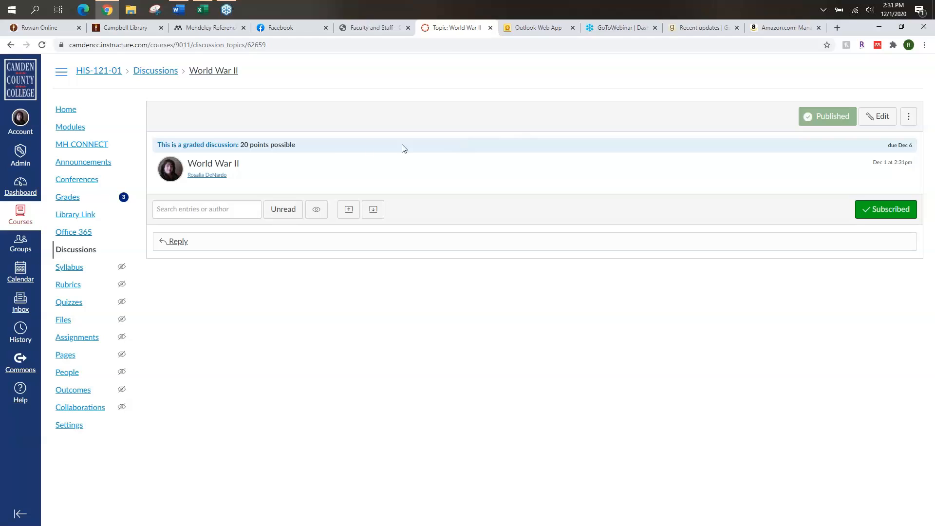
Open the course's Modules page.
left_click(77, 131)
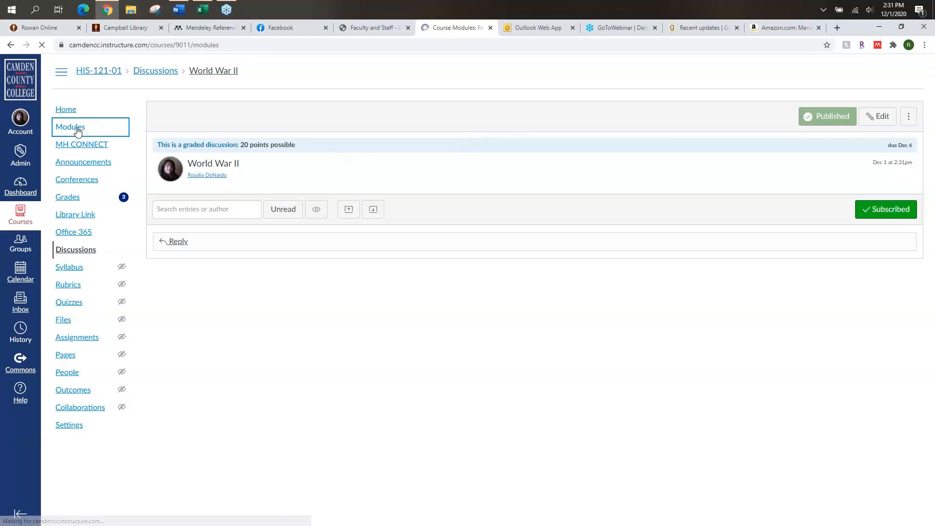